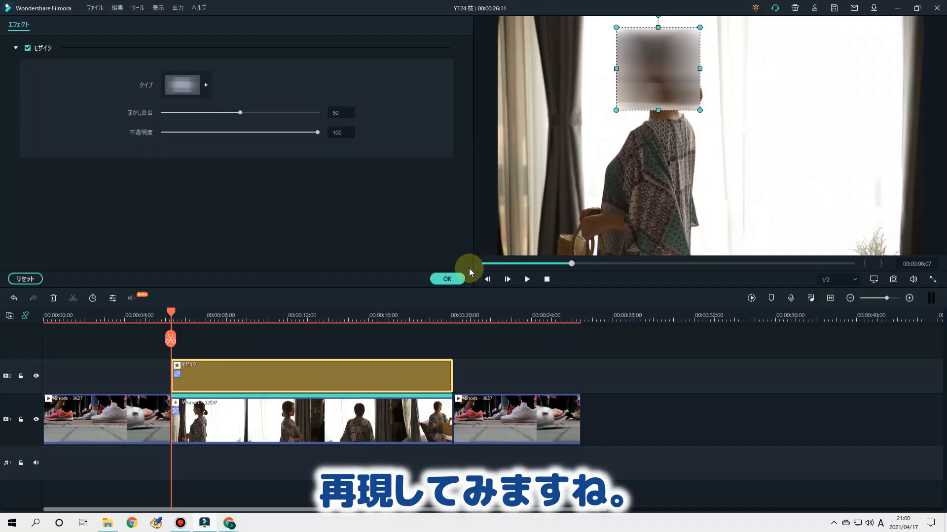
Accept the mosaic effect's settings and preview the mosaic tracking across the woman clip.
left_click(454, 280)
left_click(525, 279)
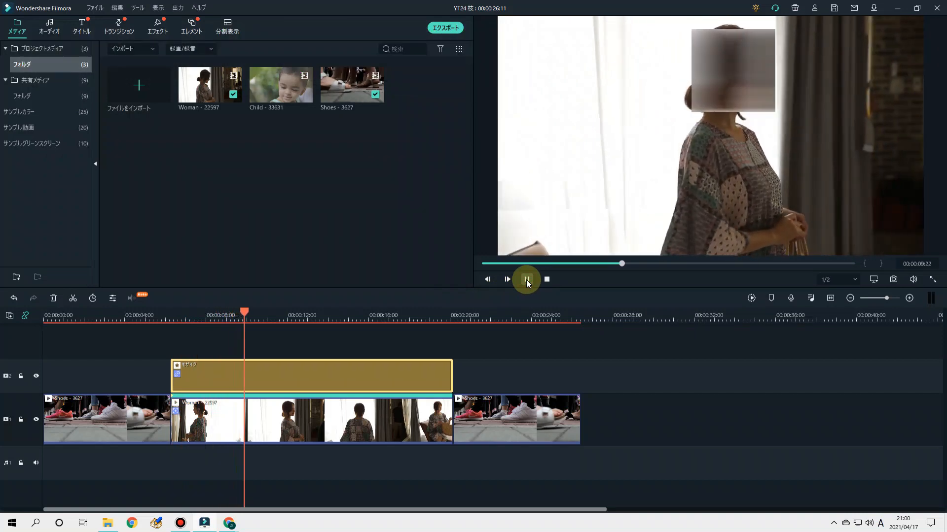
left_click(275, 313)
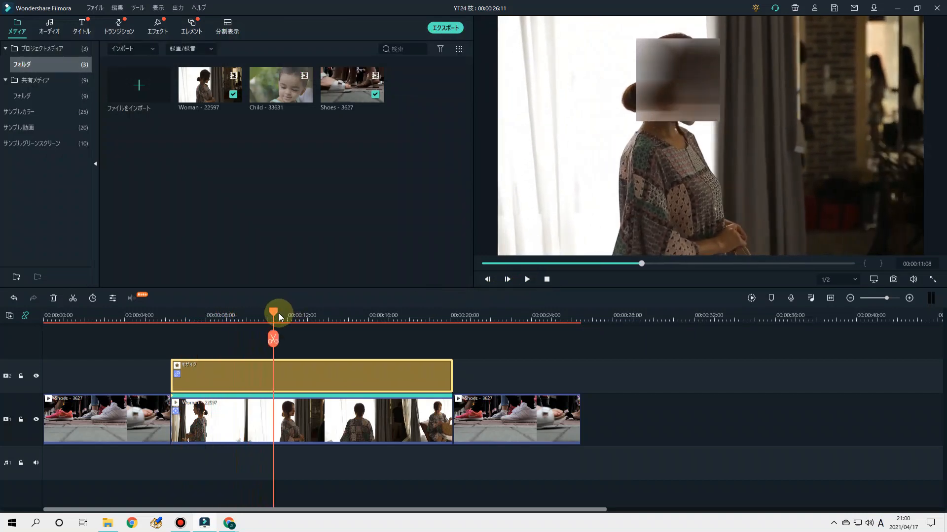
left_click_drag(274, 312, 317, 292)
Add キューブ transitions at both joins of the woman clip and apply a 00:00:03:15 duration to all transitions.
left_click(121, 27)
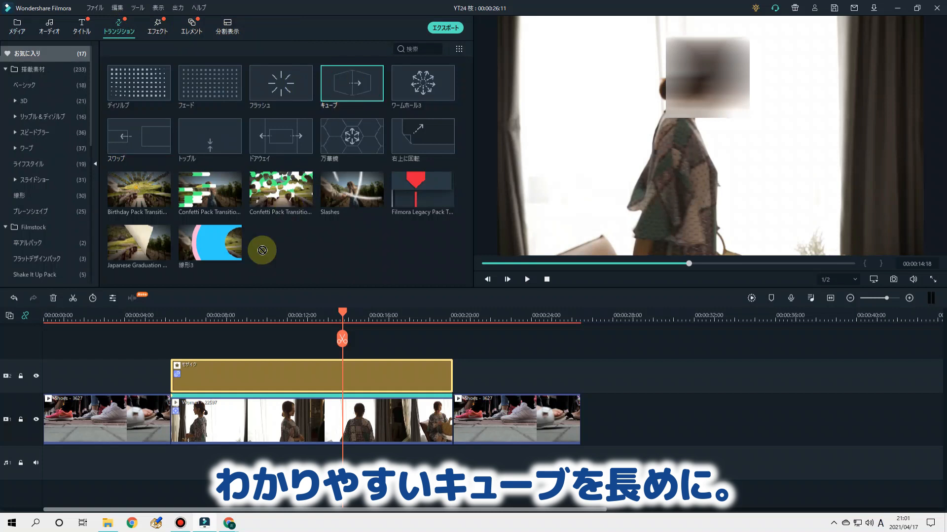
left_click_drag(209, 313, 187, 395)
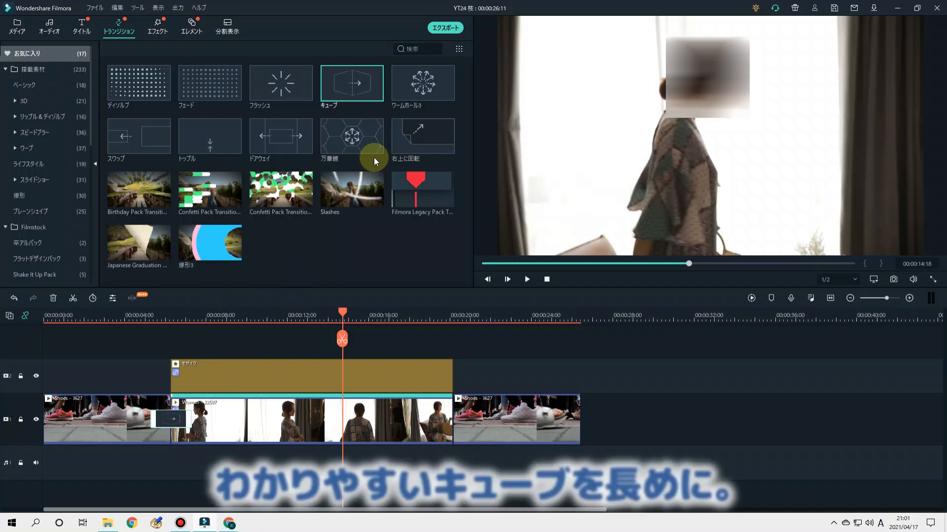
left_click_drag(405, 348, 436, 416)
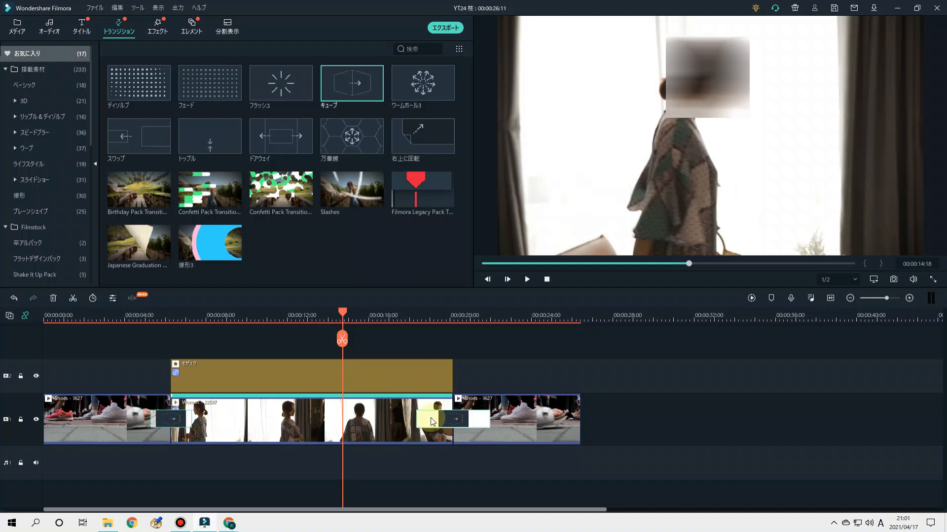
double_click(433, 418)
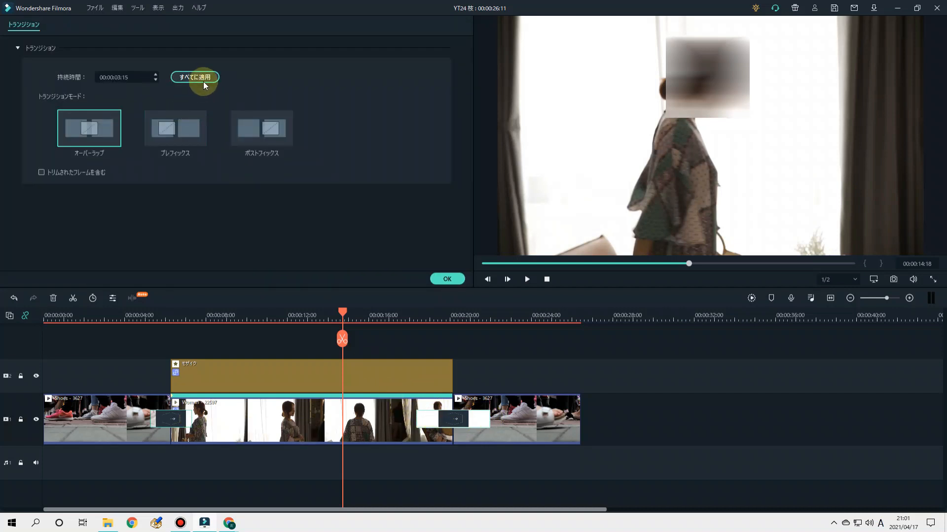
left_click(447, 280)
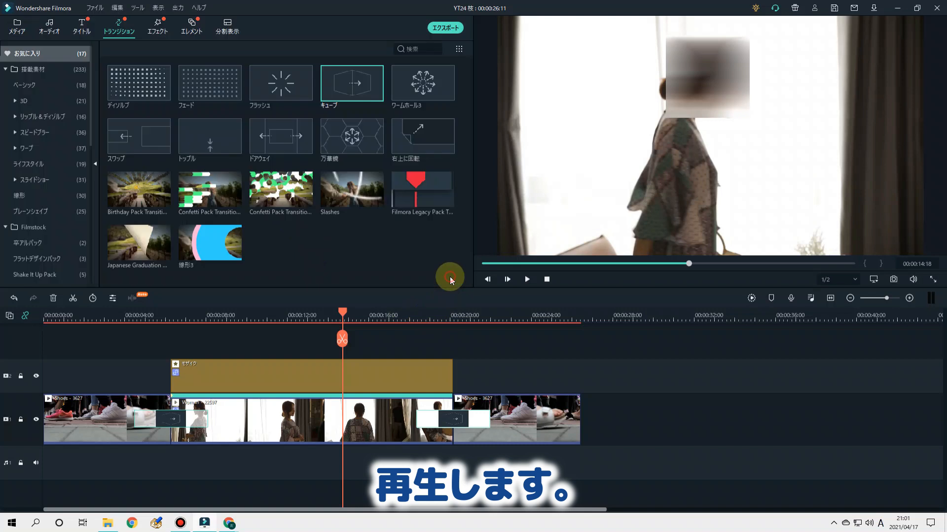
Play back both キューブ transitions and check whether the mosaic stays aligned with the woman's face.
left_click(126, 317)
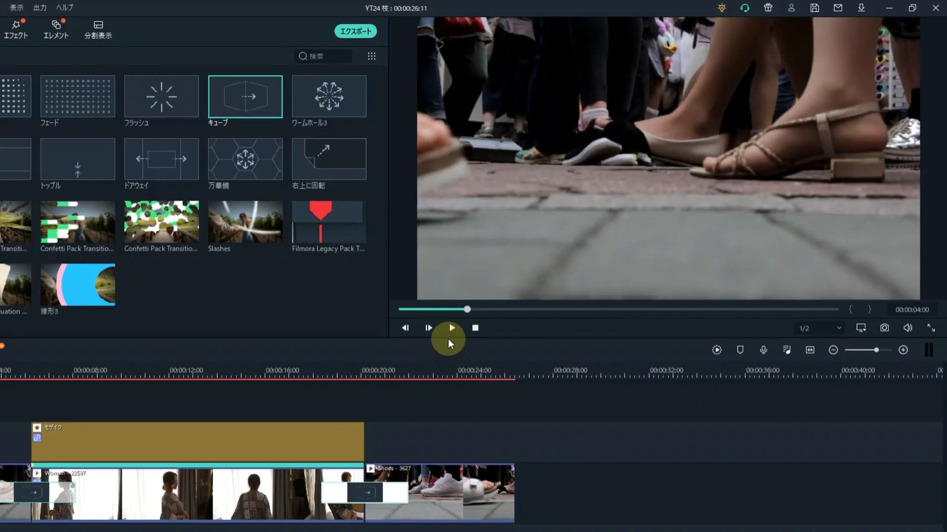
left_click(448, 337)
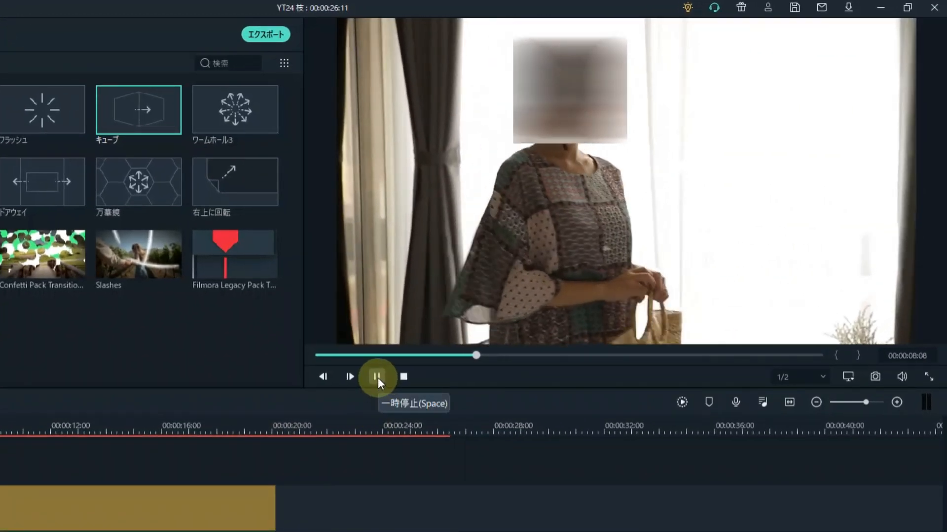
left_click(377, 378)
left_click(223, 432)
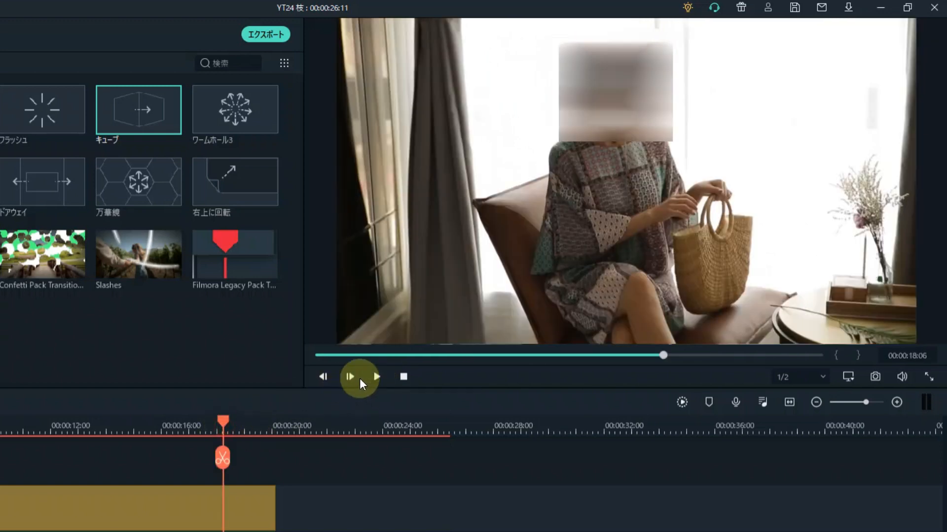
left_click(373, 377)
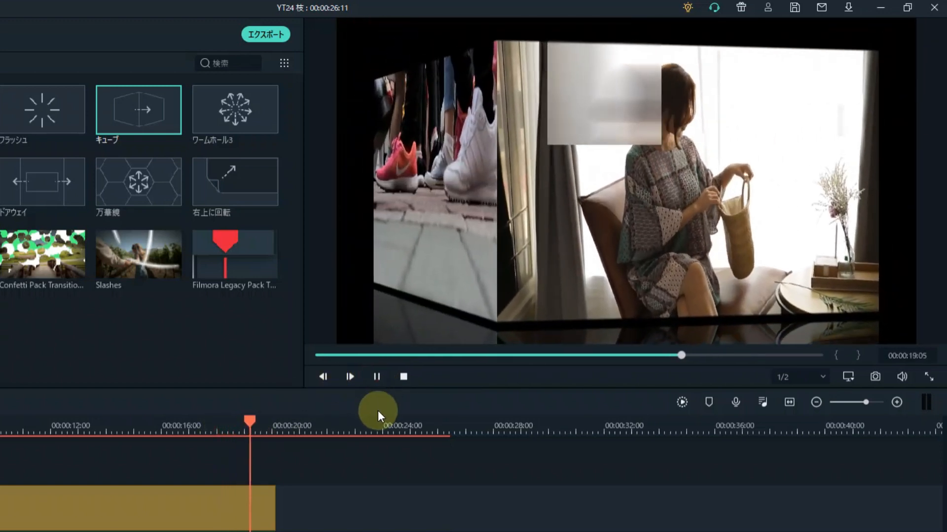
left_click_drag(291, 422, 0, 433)
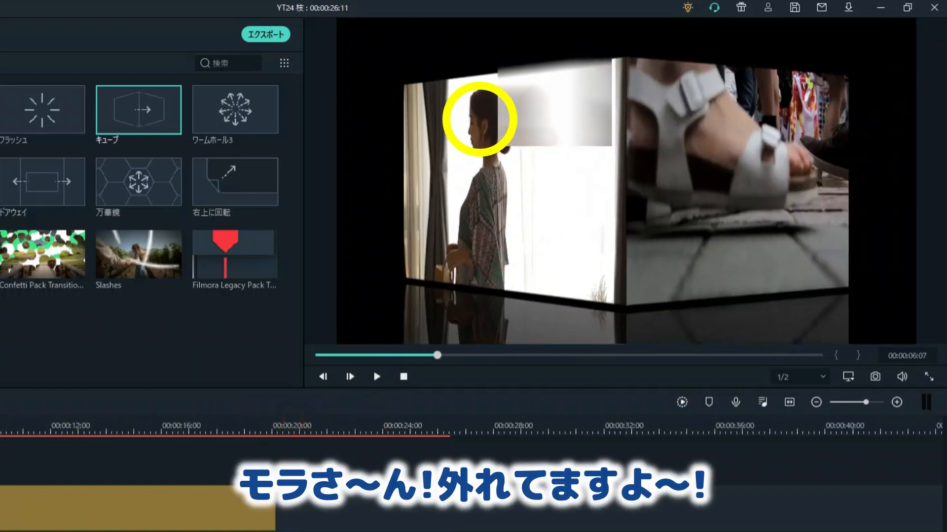
left_click_drag(0, 433, 260, 424)
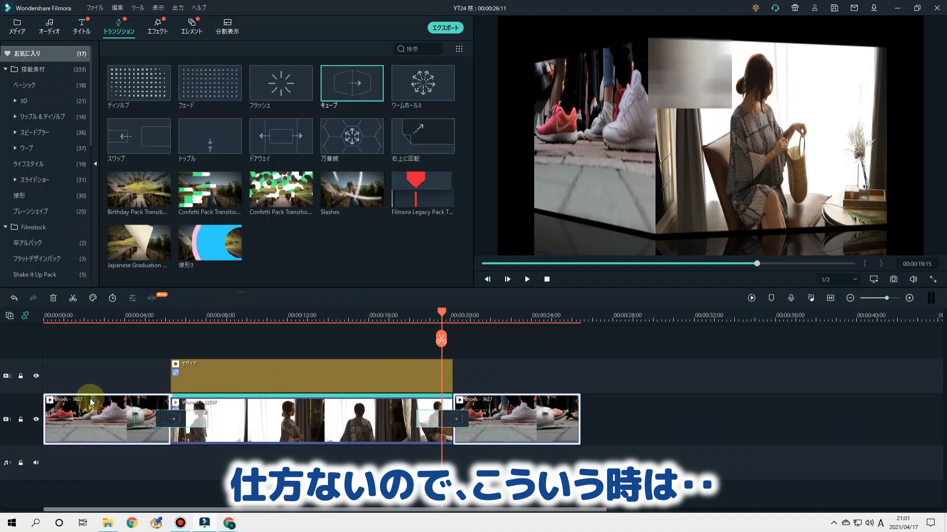
Delete both Shoes - 3627 clips and move the woman clip with its mosaic effect to the timeline start.
left_click(55, 302)
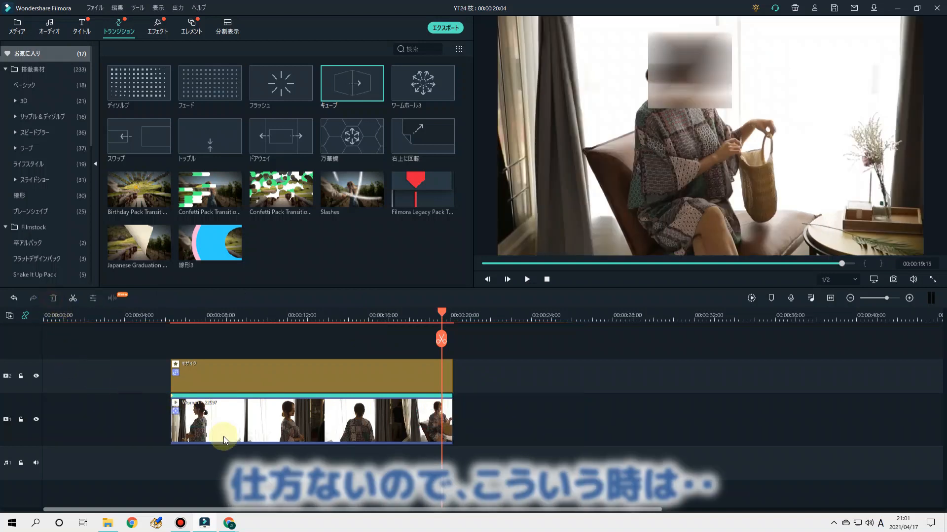
left_click(258, 386)
left_click_drag(252, 373, 130, 377)
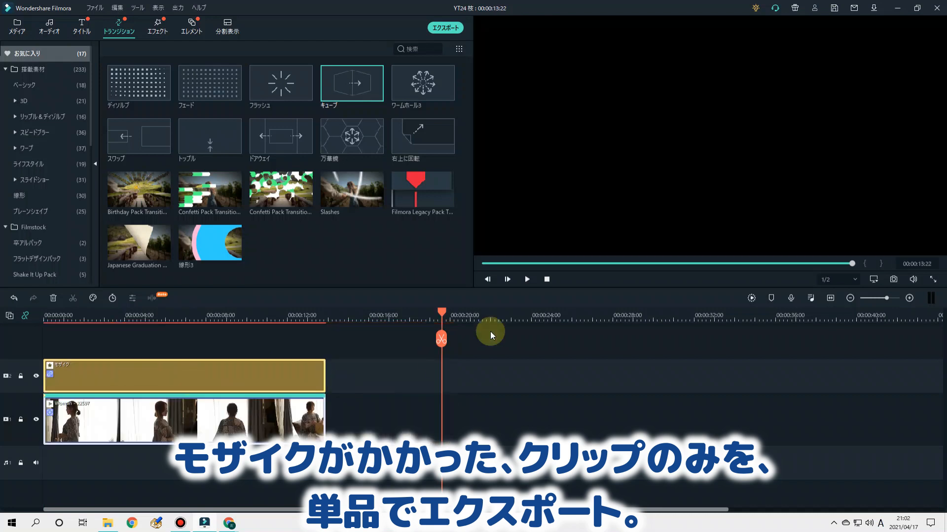
left_click(546, 279)
left_click(528, 280)
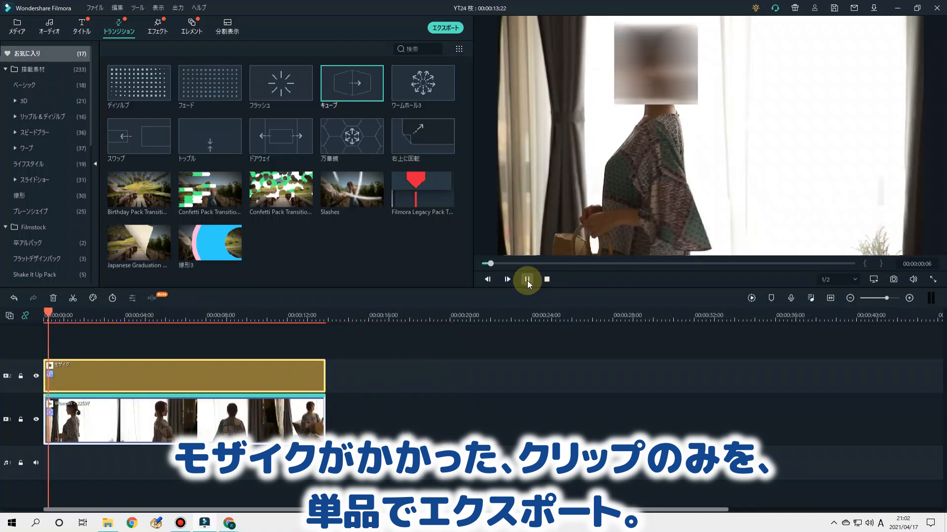
left_click(546, 279)
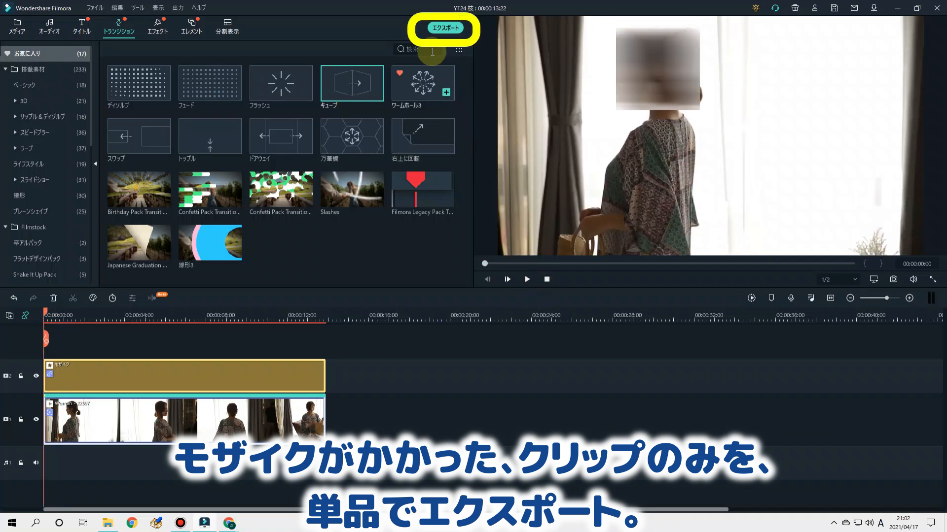
Export the mosaicked clip on its own as an MP4 to the Desktop, entering テスト as the file name.
left_click(446, 28)
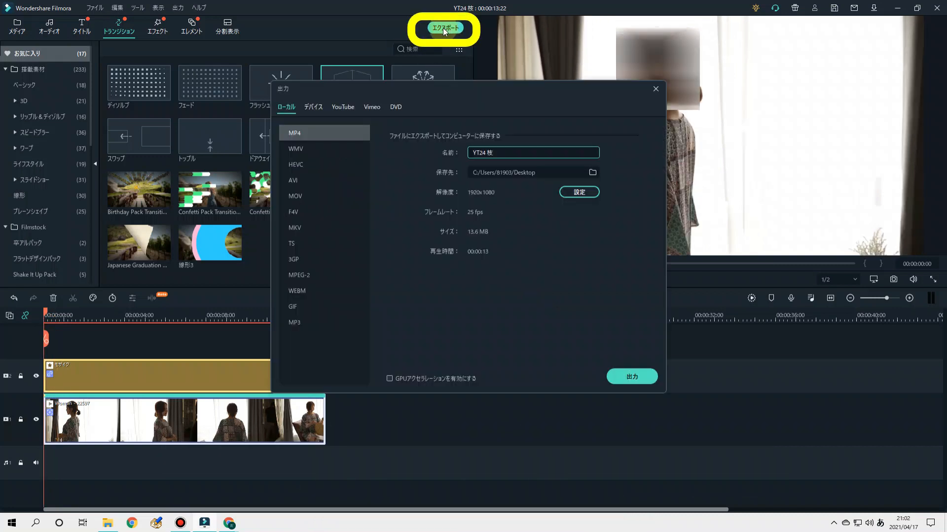
key("BackSpace")
key("BackSpace")
key("BackSpace")
key("BackSpace")
key("BackSpace")
key("BackSpace")
type("テスト")
key("space")
key("Return")
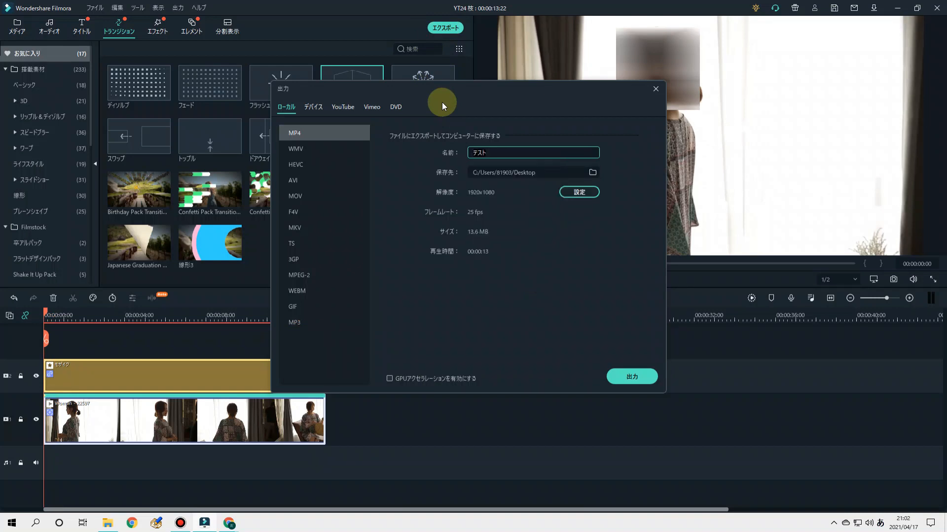
left_click(637, 375)
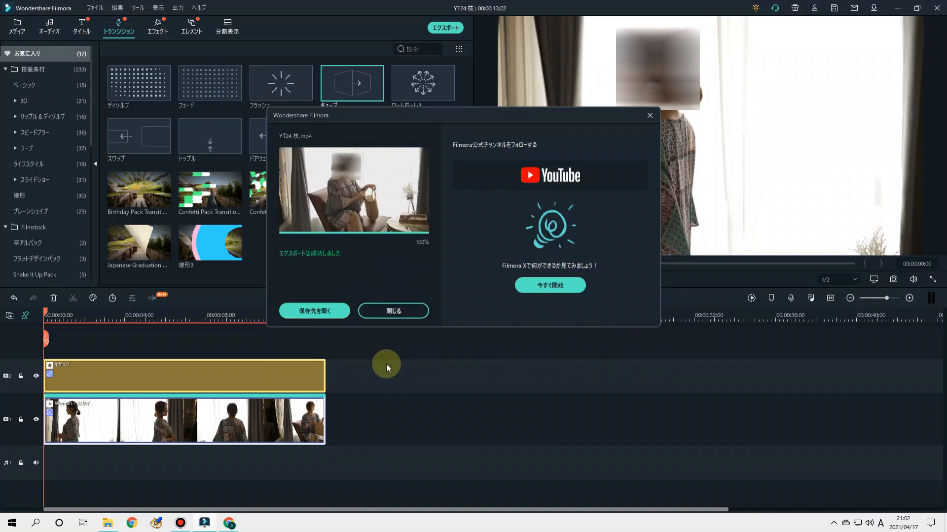
left_click(394, 311)
Delete the original woman clip and its mosaic effect from the timeline.
left_click_drag(381, 462, 535, 389)
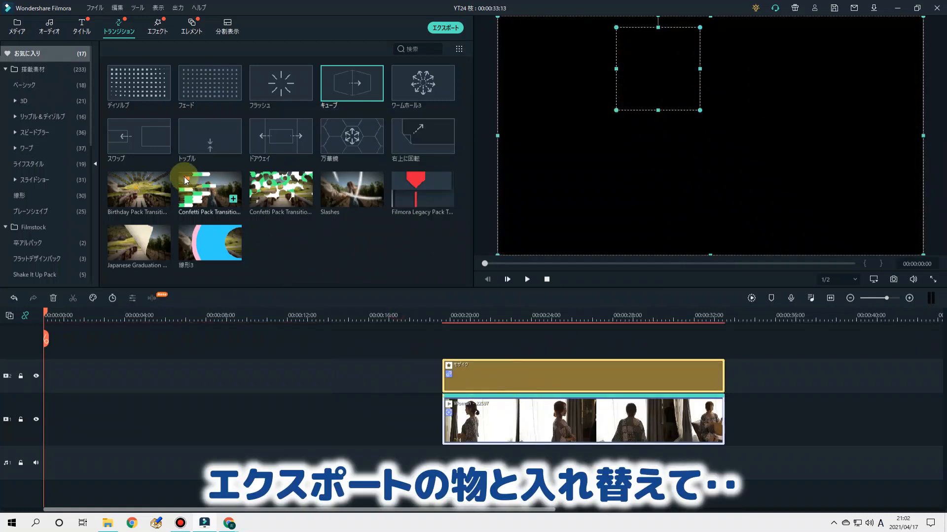
left_click_drag(473, 333, 581, 433)
left_click(54, 298)
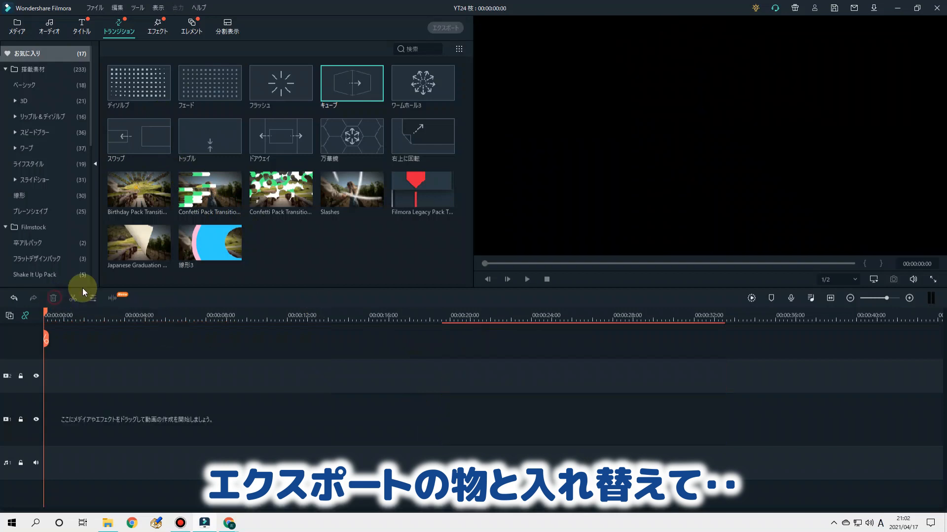
Import the exported YT24 枝 video from the Desktop and add it to the timeline.
left_click(22, 28)
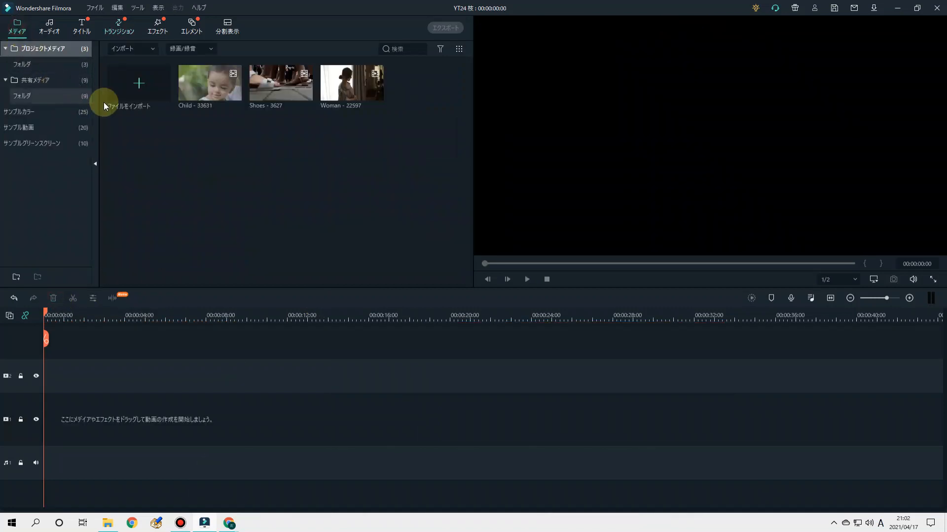
left_click(137, 94)
left_click(42, 57)
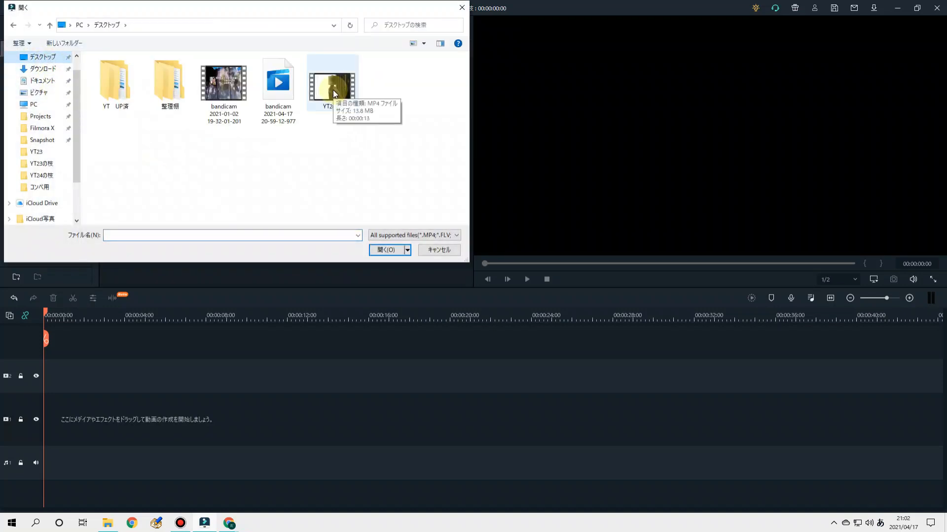
double_click(334, 93)
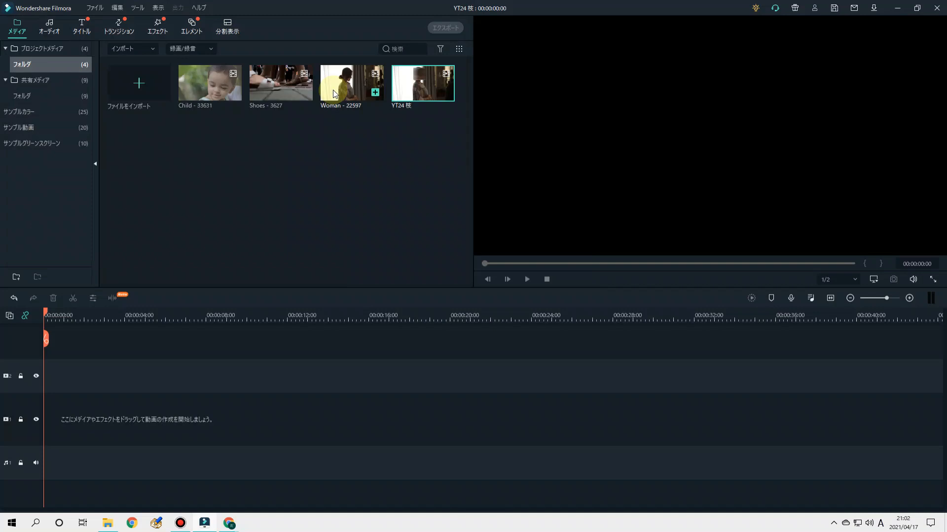
left_click(446, 93)
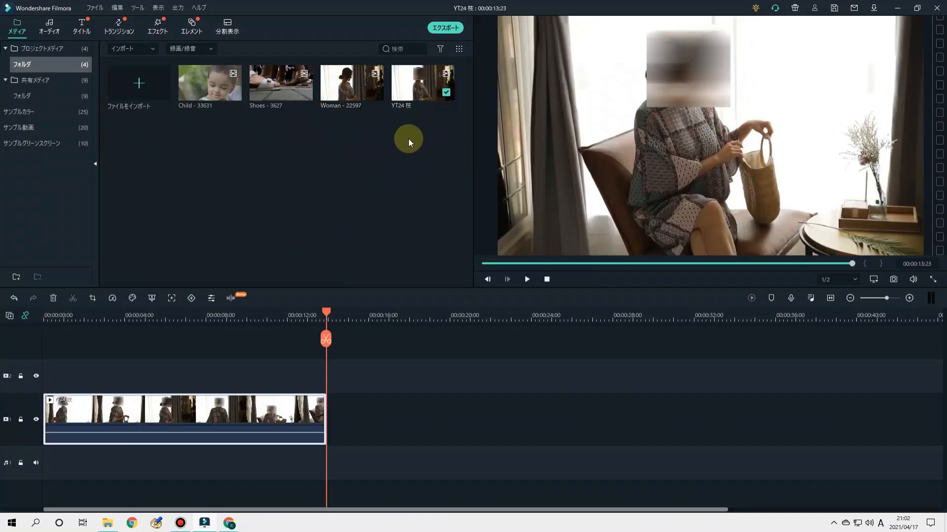
Mark the first 00:00:05:11 of Shoes - 3627 and place that section at the timeline start and after the YT24 枝 clip.
left_click_drag(320, 313, 40, 318)
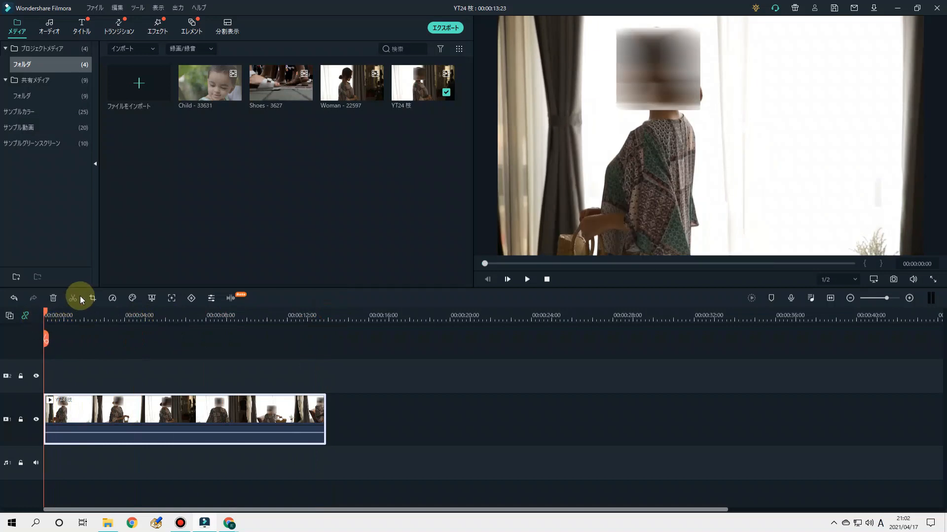
double_click(281, 90)
left_click(527, 279)
left_click_drag(516, 265, 607, 266)
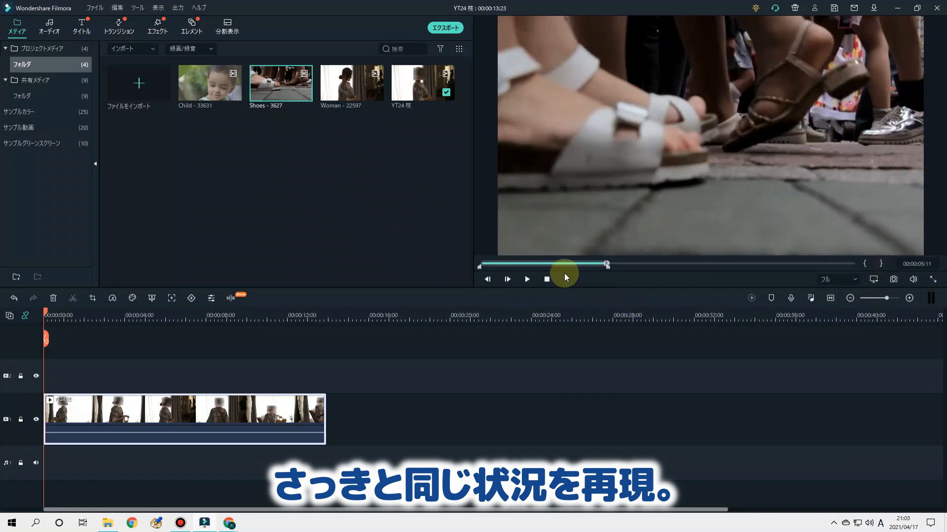
left_click_drag(176, 290, 45, 405)
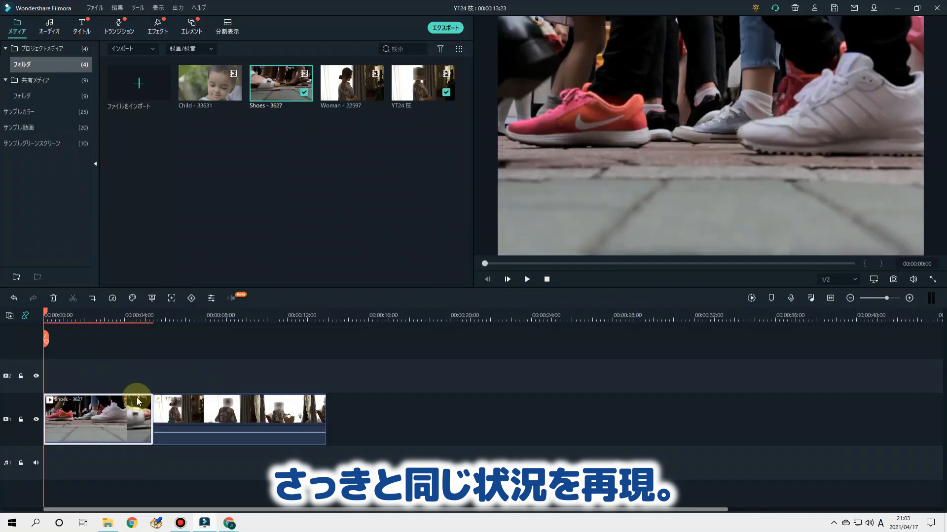
left_click_drag(280, 90, 333, 421)
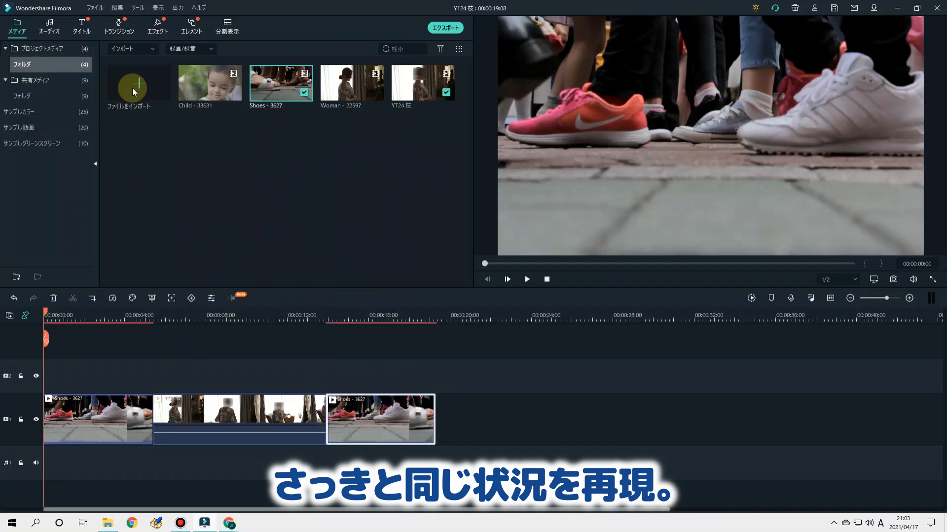
Add キューブ transitions at both joins of the YT24 枝 clip and apply the lengthened transition's duration to all.
left_click(118, 27)
left_click_drag(281, 135, 164, 429)
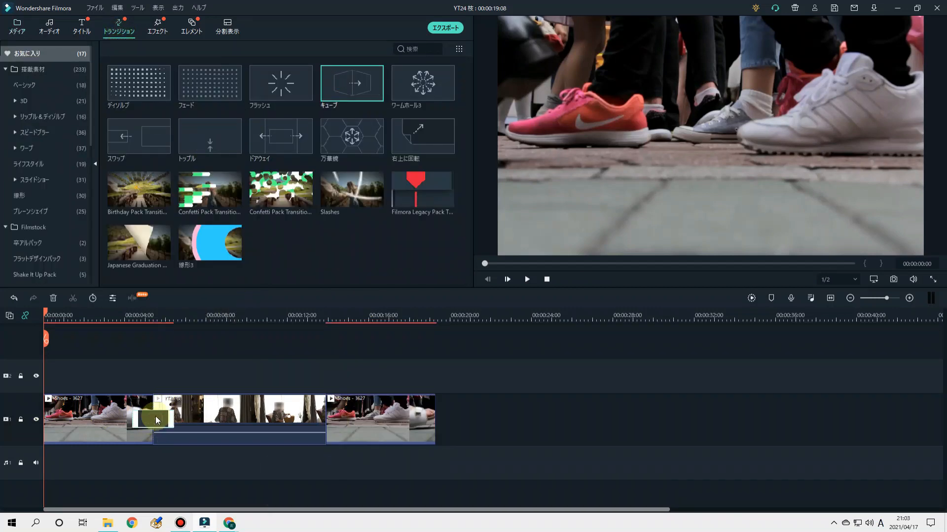
left_click_drag(323, 409, 344, 422)
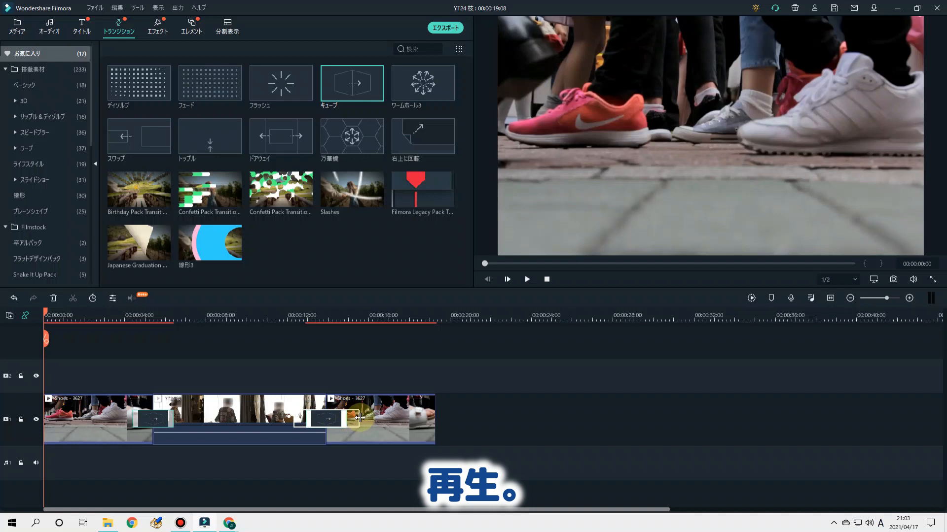
double_click(358, 417)
left_click(195, 78)
Play back the new transitions and check the mosaic's alignment on the exported clip.
left_click(527, 279)
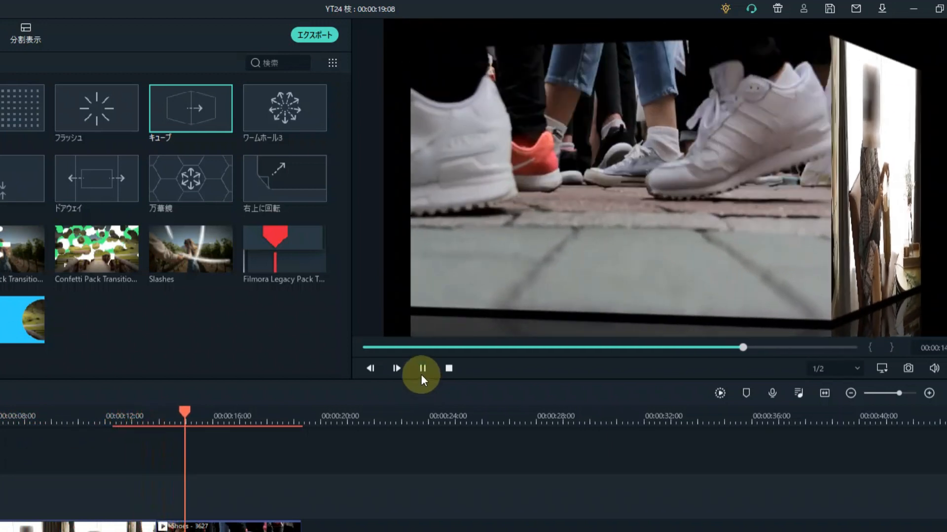
left_click(421, 373)
left_click_drag(192, 410, 119, 324)
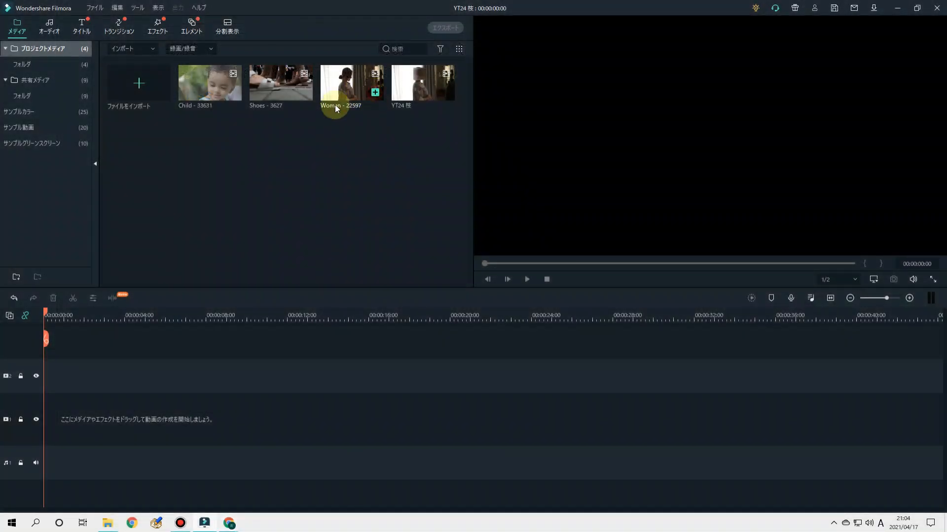
Add the Woman - 22597 clip to the empty timeline.
left_click(534, 277)
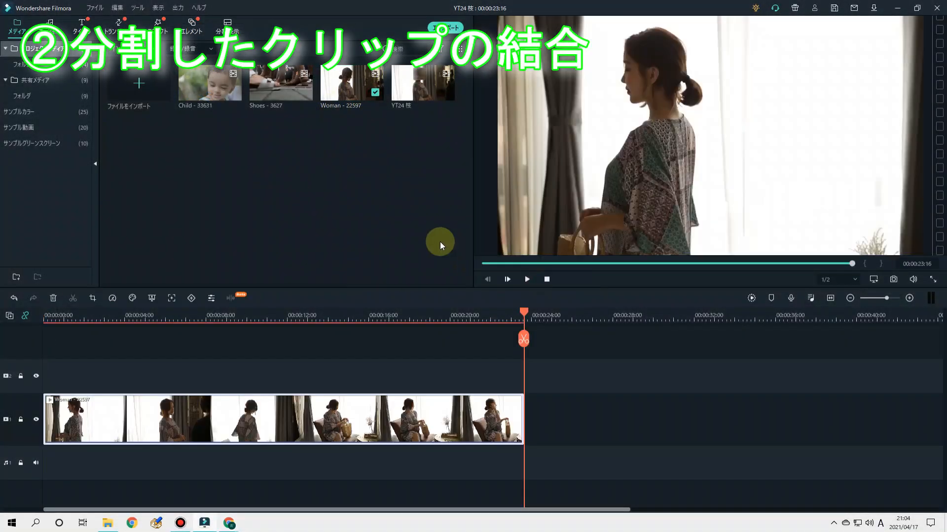
Split the Woman - 22597 clip into five pieces at 00:00:03:21, 00:00:08:21, 00:00:13:08 and 00:00:18:23.
left_click(122, 316)
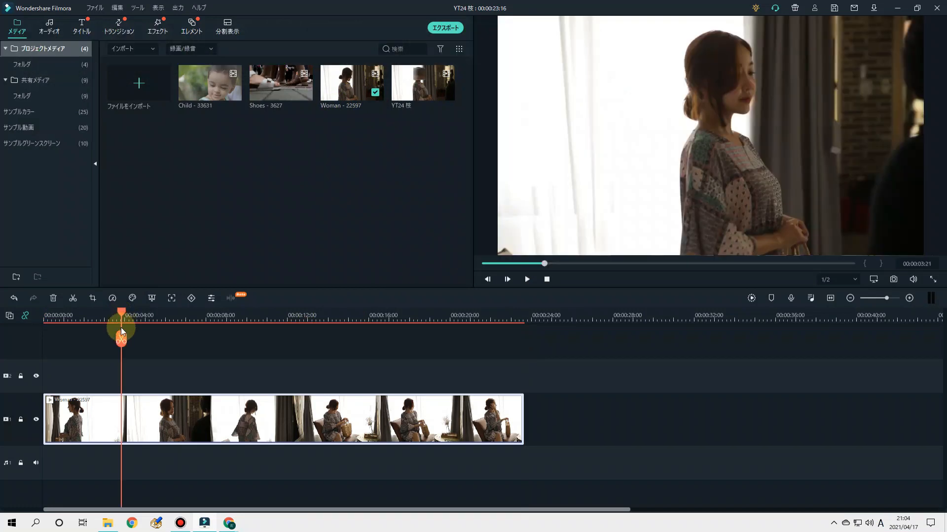
left_click(121, 339)
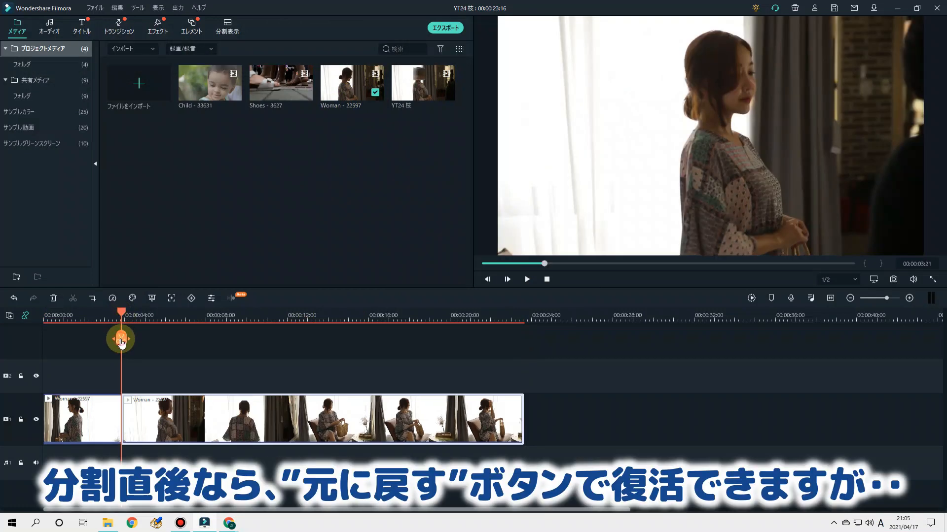
left_click(223, 318)
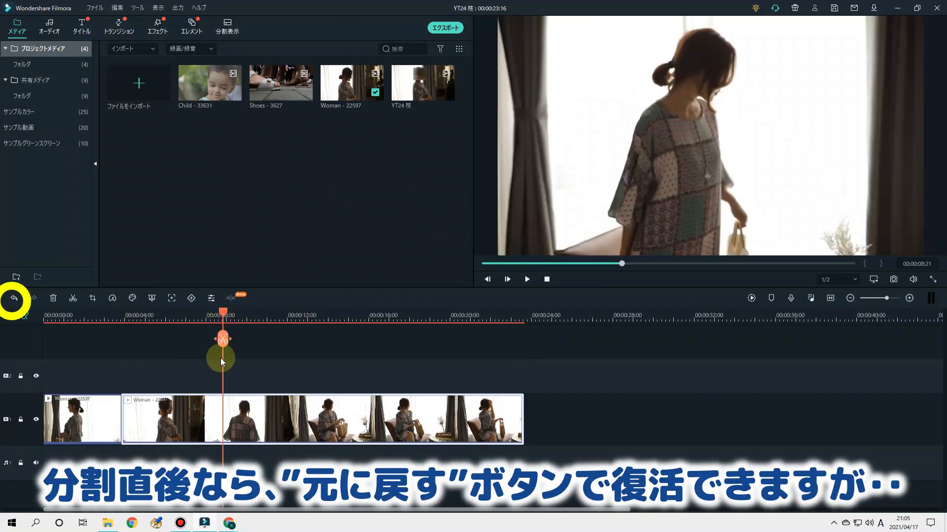
left_click(314, 315)
left_click(314, 339)
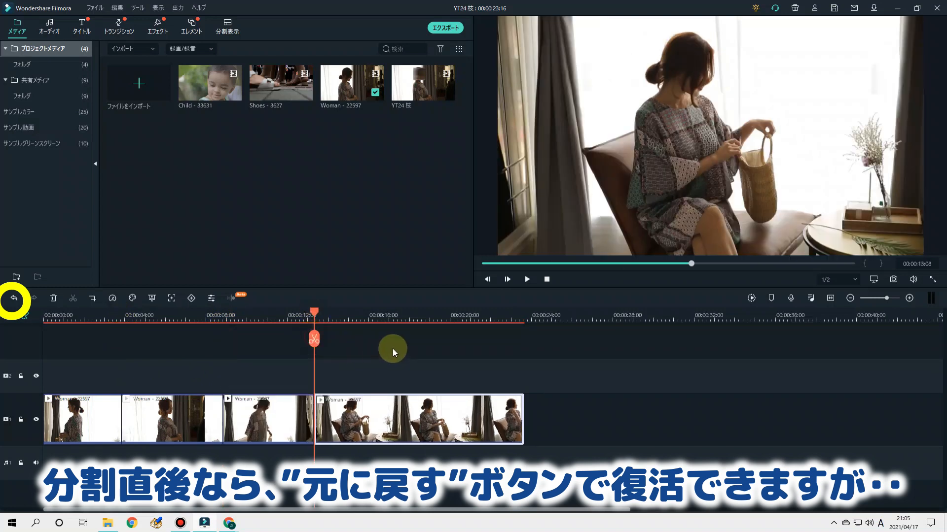
left_click(429, 317)
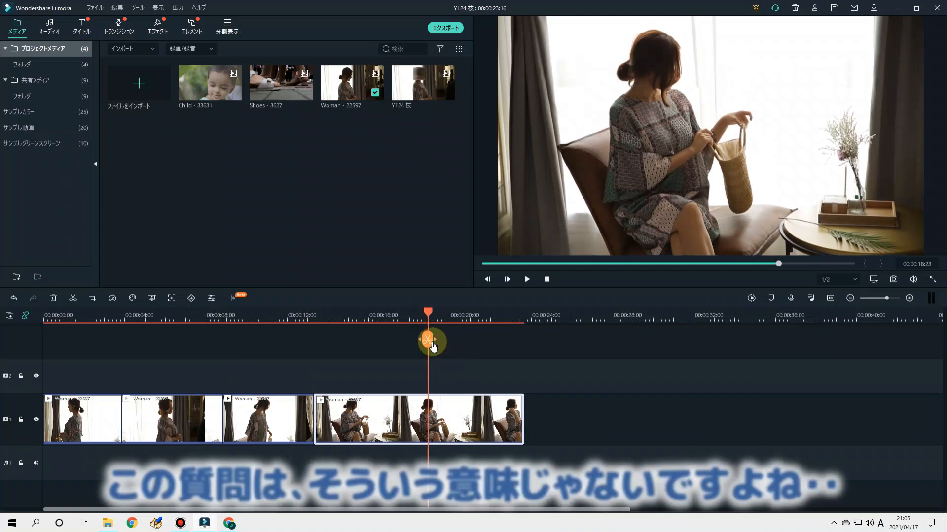
left_click(429, 340)
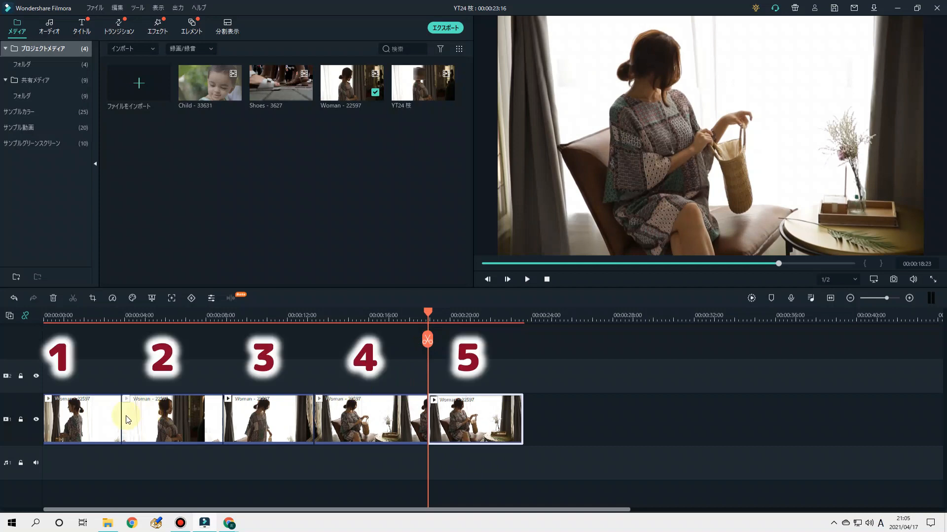
Move the first, third and fifth pieces of the split clip together up to video track 2, keeping their timing.
left_click(109, 418)
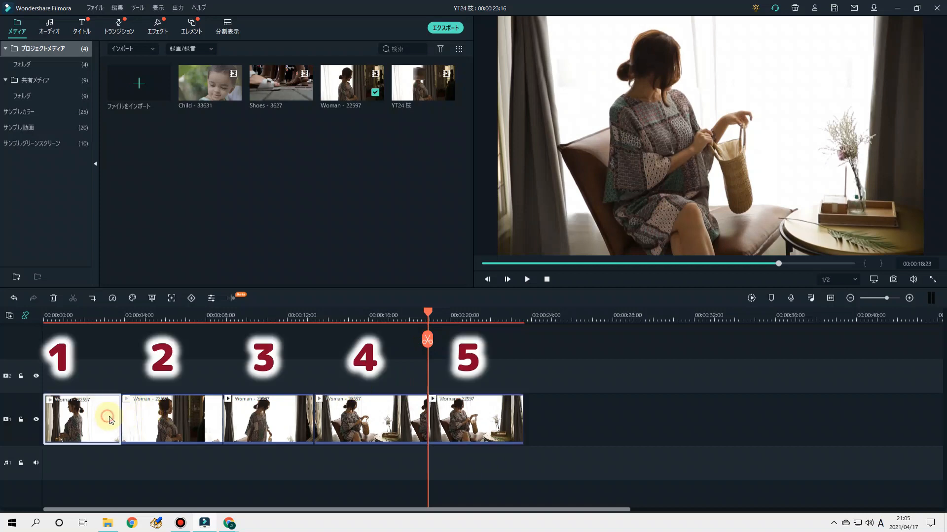
left_click(261, 423, "ctrl")
left_click(483, 423, "ctrl")
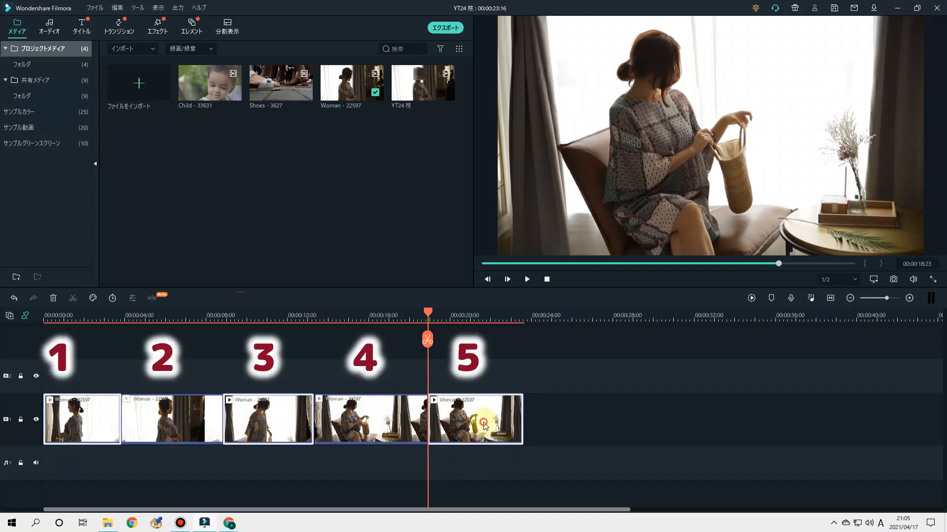
left_click_drag(485, 427, 476, 374)
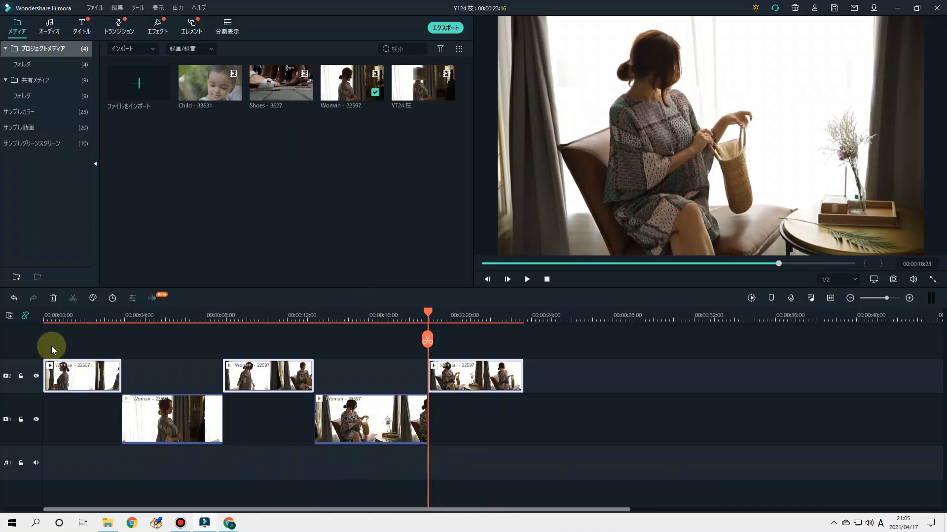
Undo the move to video track 2 and all four splits of the Woman - 22597 clip.
left_click(14, 299)
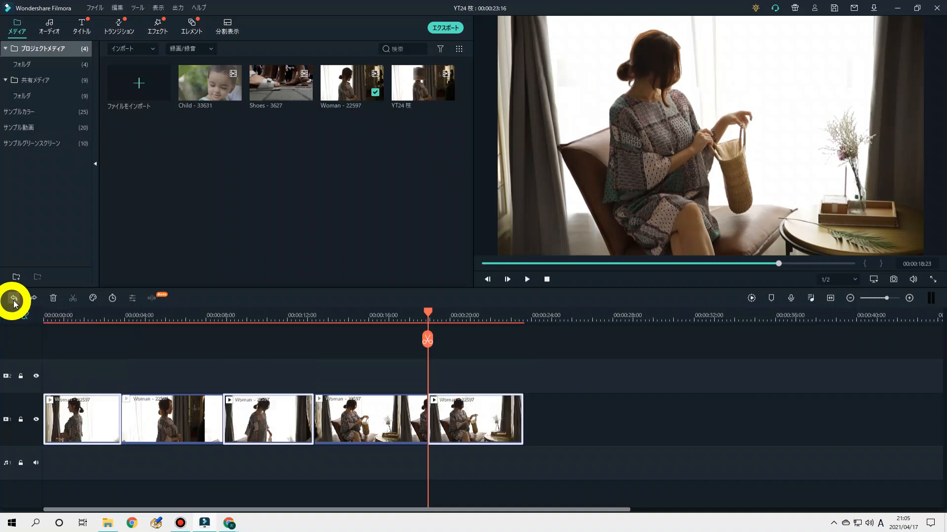
left_click(14, 299)
left_click(13, 299)
left_click(14, 299)
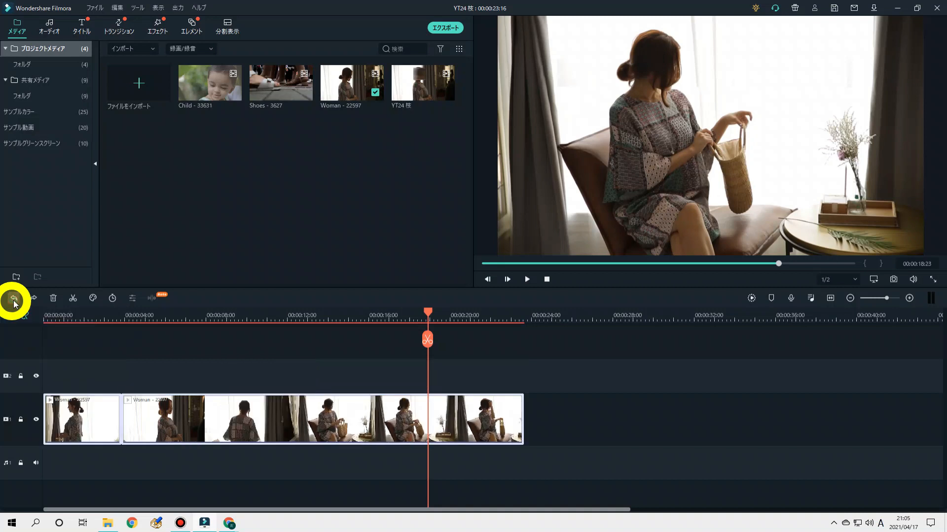
left_click(14, 299)
left_click(142, 372)
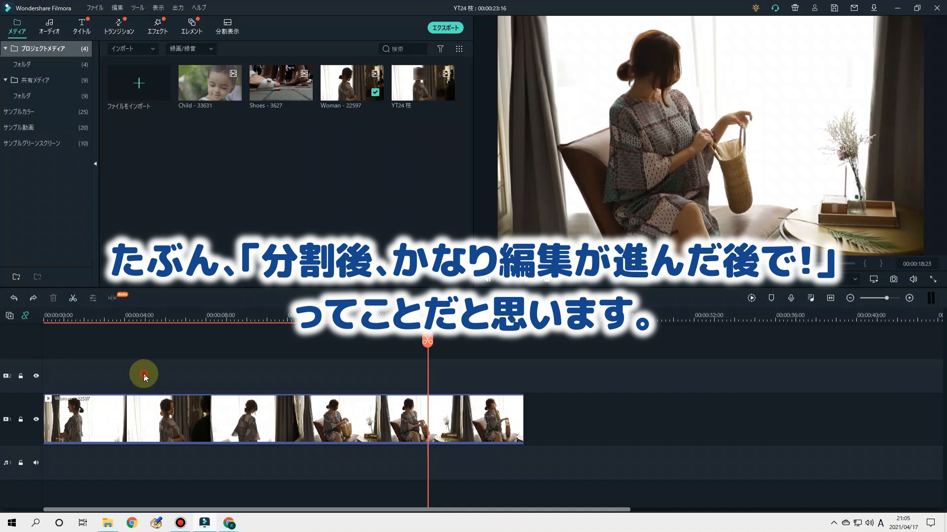
left_click(141, 416)
double_click(142, 418)
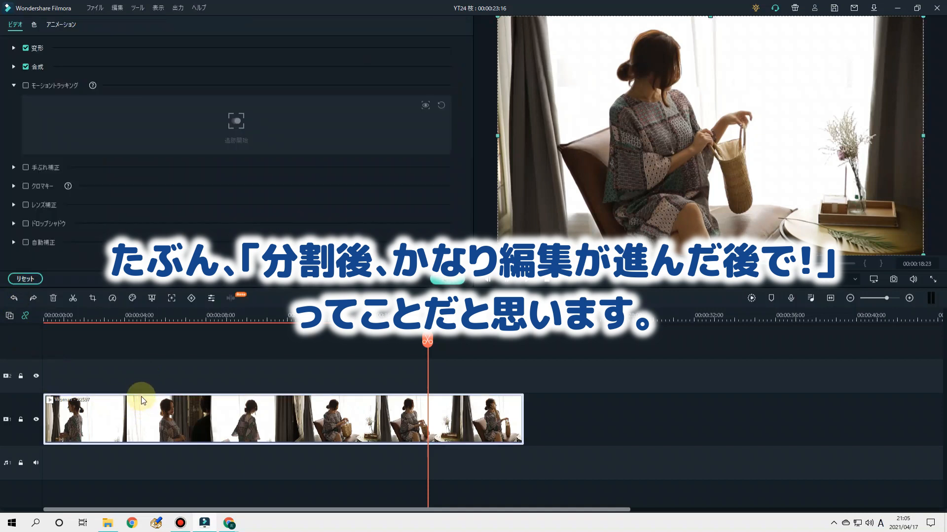
left_click(446, 282)
mouse_move(294, 396)
left_mouse_down()
mouse_move(288, 403)
mouse_move(285, 386)
mouse_move(284, 401)
left_mouse_up()
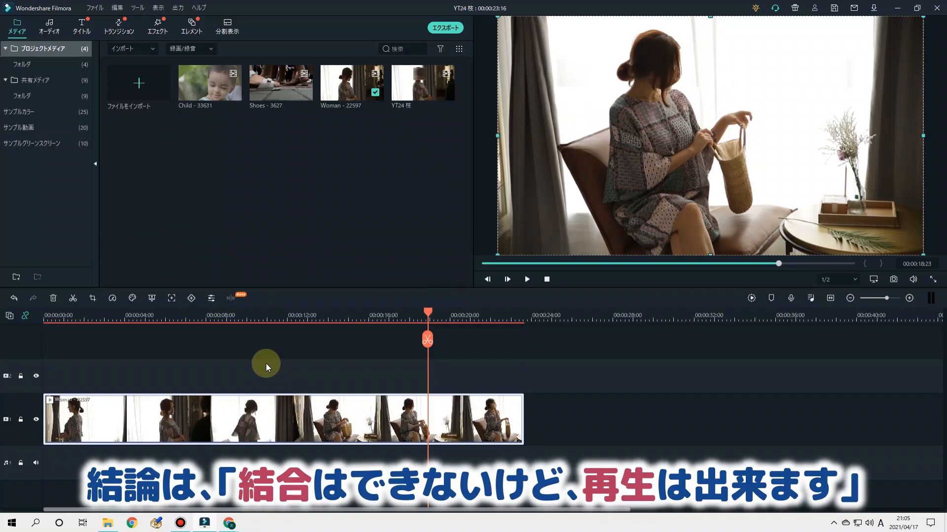
left_click(14, 299)
left_click(32, 298)
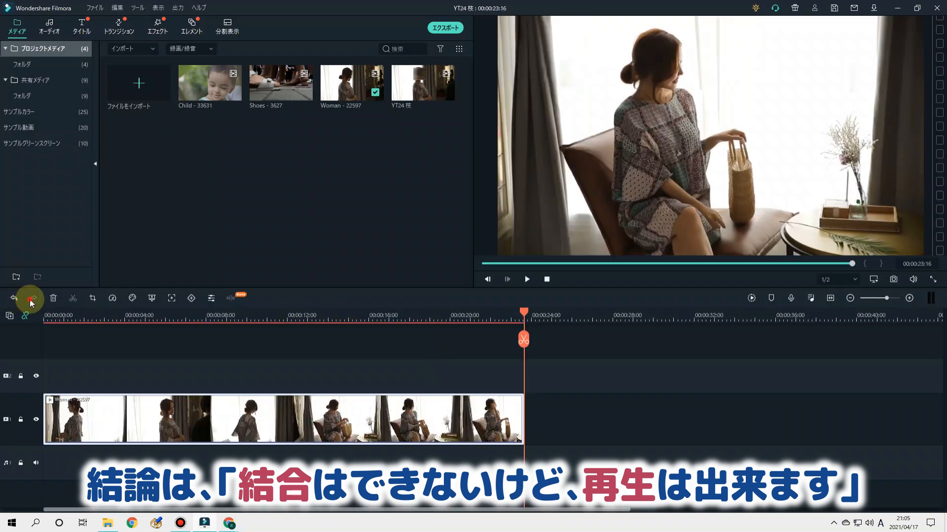
Split the Woman - 22597 clip into four pieces at 00:00:05:03, 00:00:09:04 and 00:00:17:14.
left_click(147, 351)
left_click(147, 339)
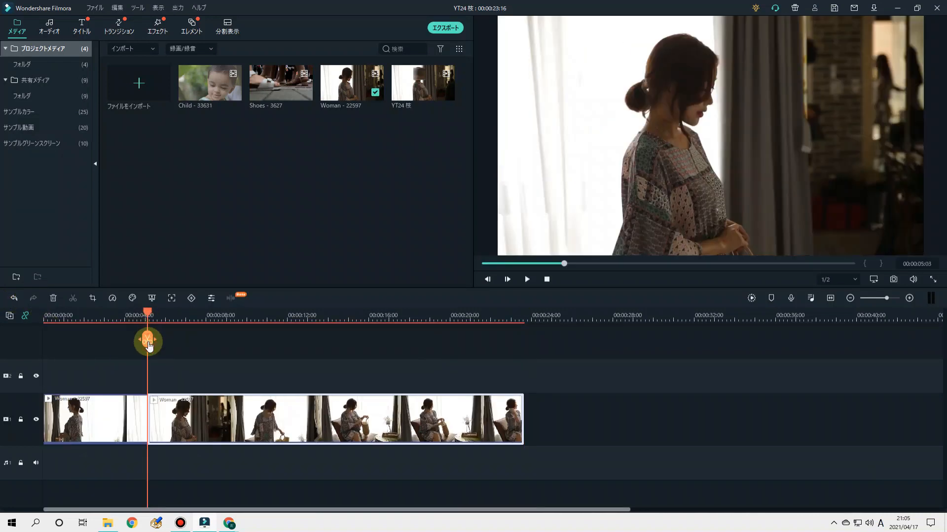
left_click(227, 320)
left_click(230, 339)
left_click(328, 345)
left_click(399, 317)
left_click(400, 339)
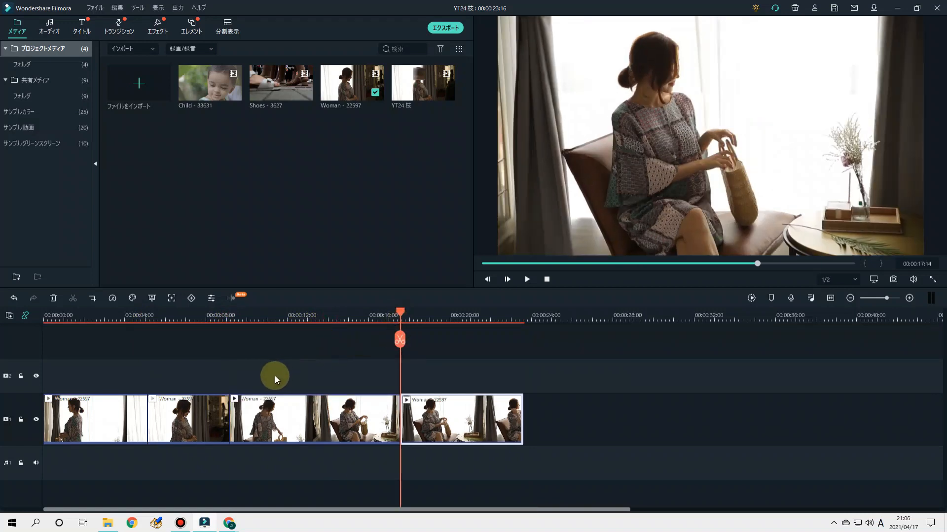
Move the first and third pieces of the split clip together up to video track 2, keeping their timing.
left_click(121, 419, "ctrl")
left_click(289, 420, "ctrl")
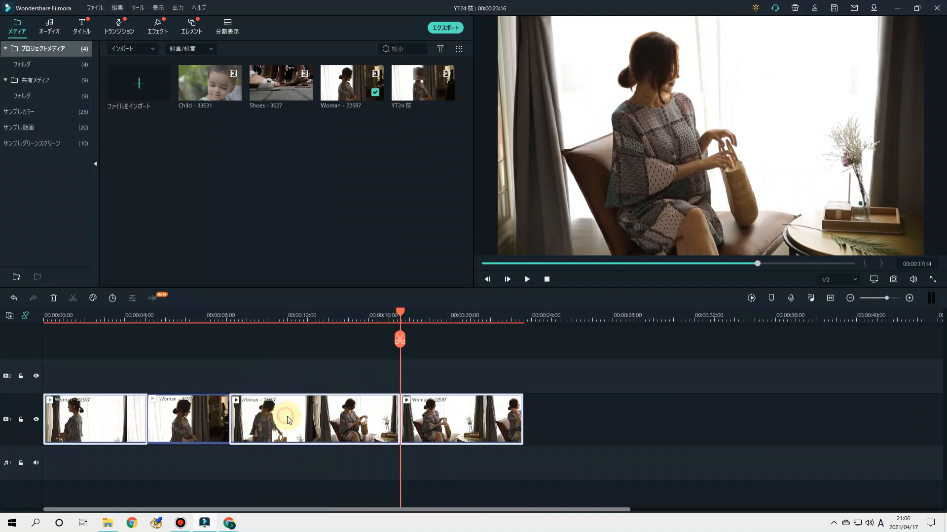
left_click_drag(287, 416, 286, 409)
left_click(288, 361)
left_click(300, 400)
left_click(110, 424, "ctrl")
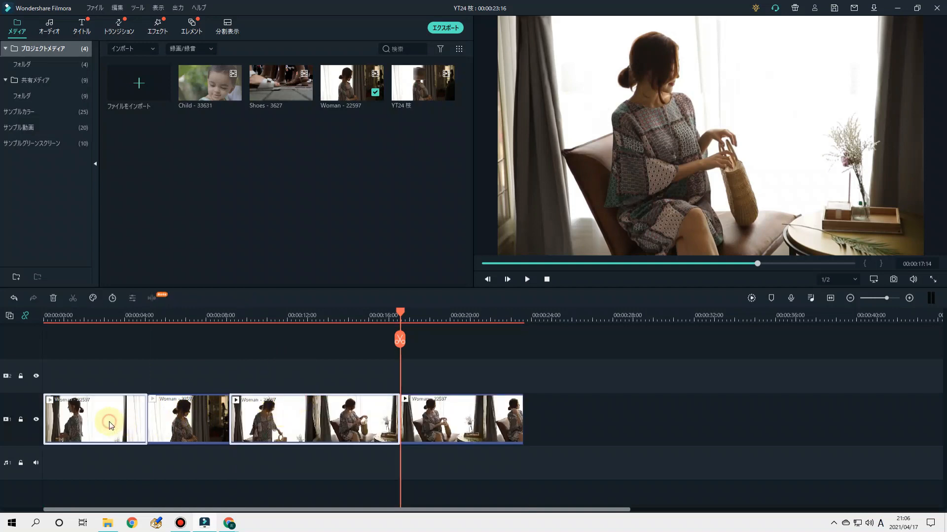
left_click_drag(103, 418, 104, 389)
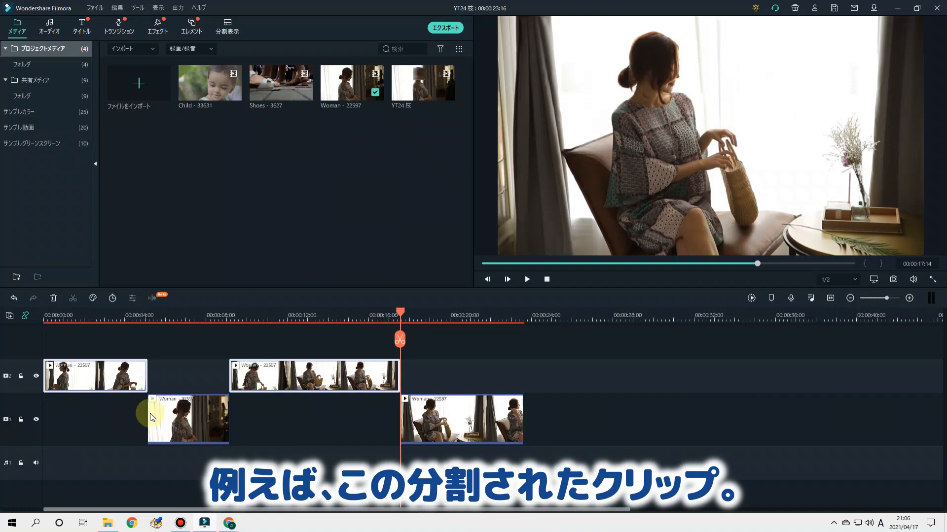
Delete the third piece on video track 2 and the fourth piece on video track 1.
left_click(291, 373)
left_click(453, 410, "ctrl")
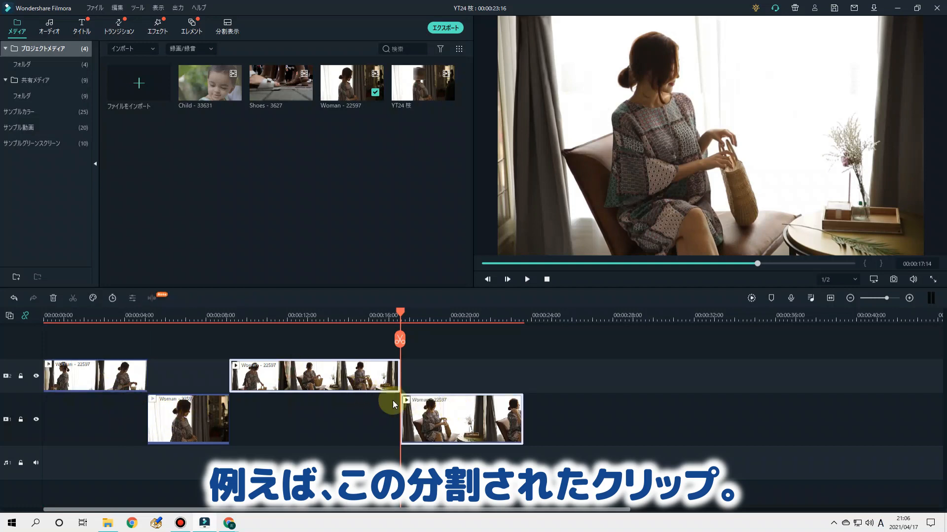
left_click(54, 300)
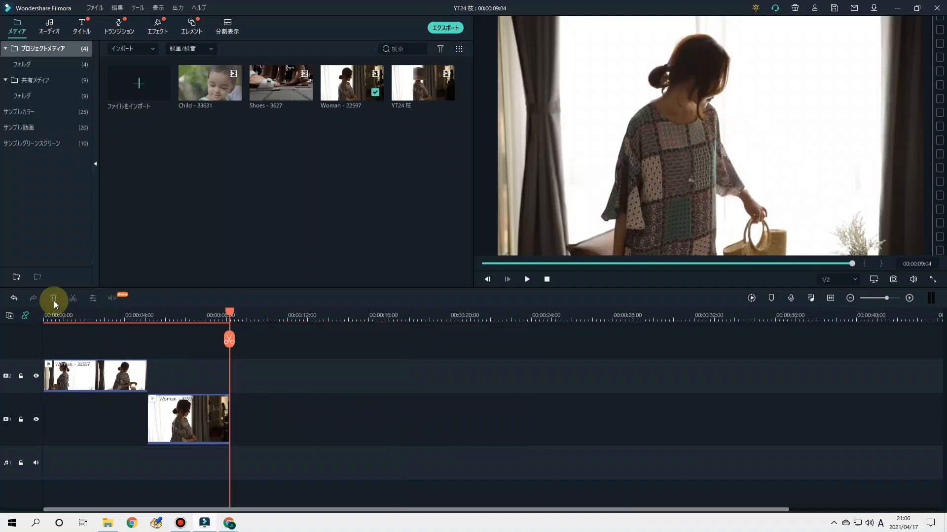
Restore both remaining Woman - 22597 pieces to full length by extending the first one's end and the second one's start and end.
left_click(113, 378)
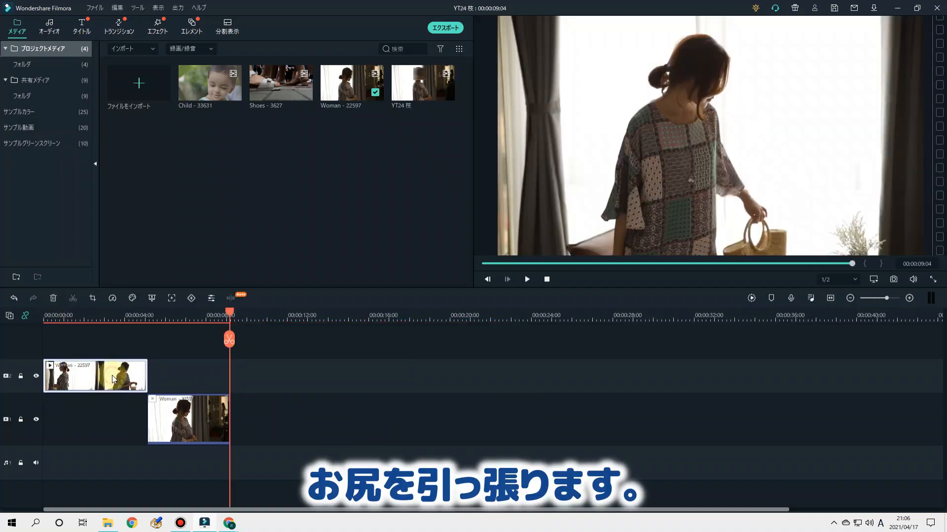
left_click_drag(148, 374, 608, 400)
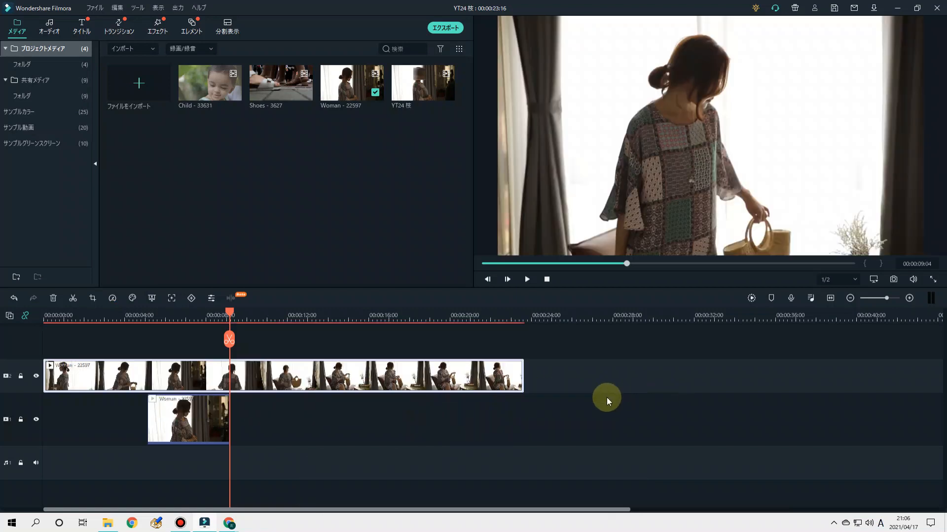
left_click(196, 425)
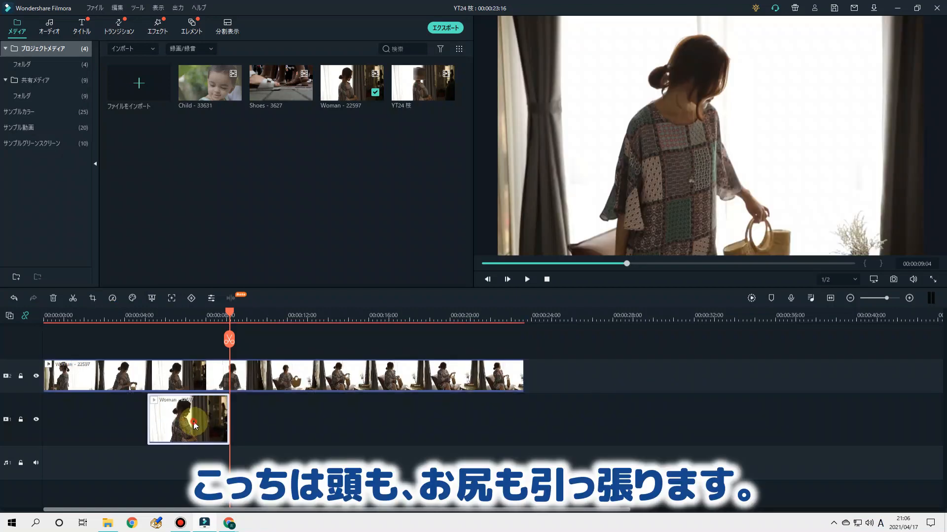
left_click_drag(148, 420, 20, 418)
left_click_drag(229, 416, 541, 429)
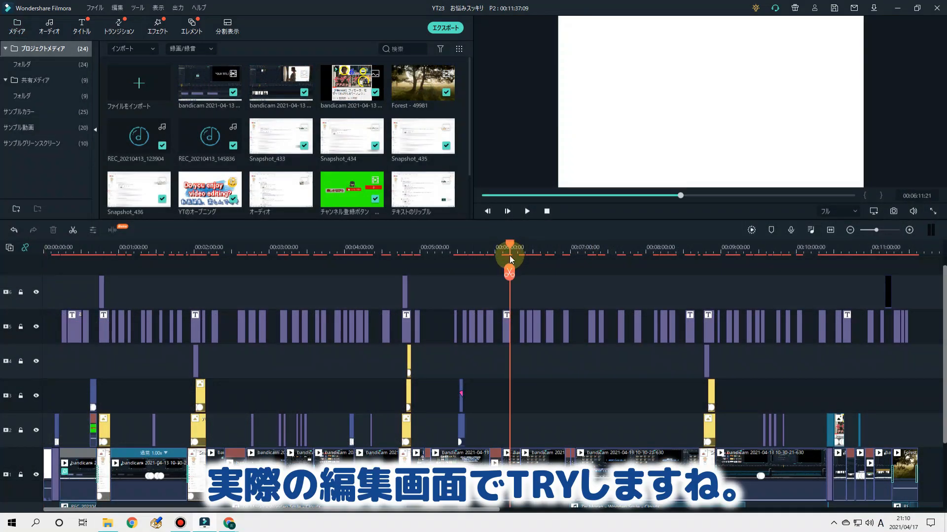
In the YT23 project, split the bandicam clip at 00:06:11:21 and move its second part up to video track 2.
left_click_drag(535, 248, 751, 249)
scroll(558, 339, "down", 2)
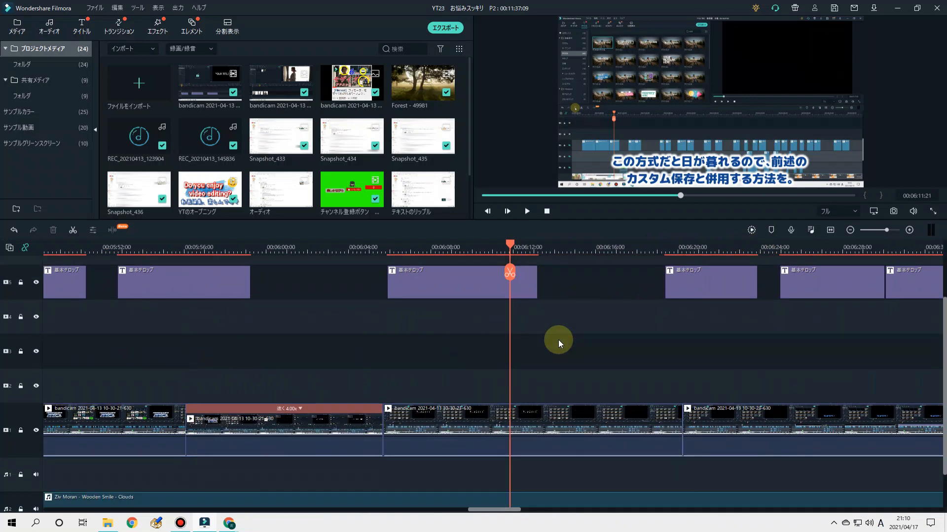
left_click(552, 415)
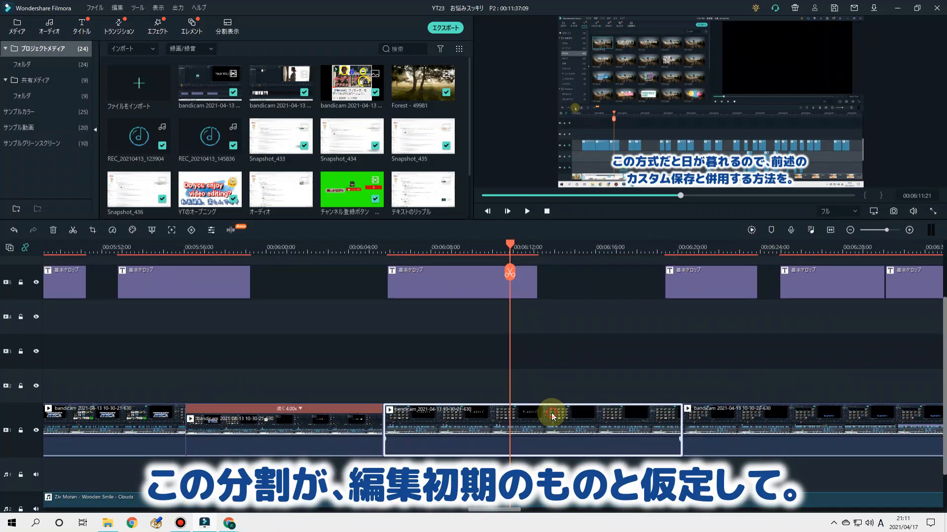
left_click(510, 274)
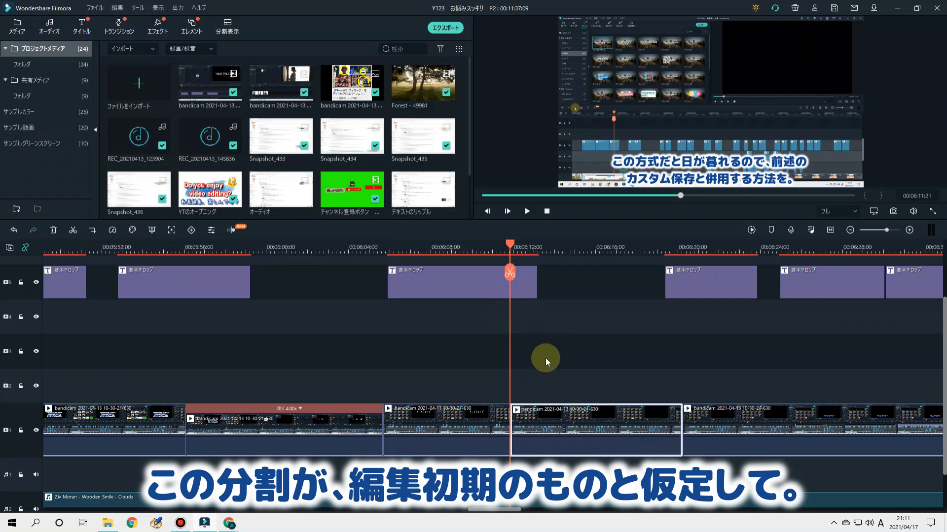
left_click_drag(569, 413, 567, 397)
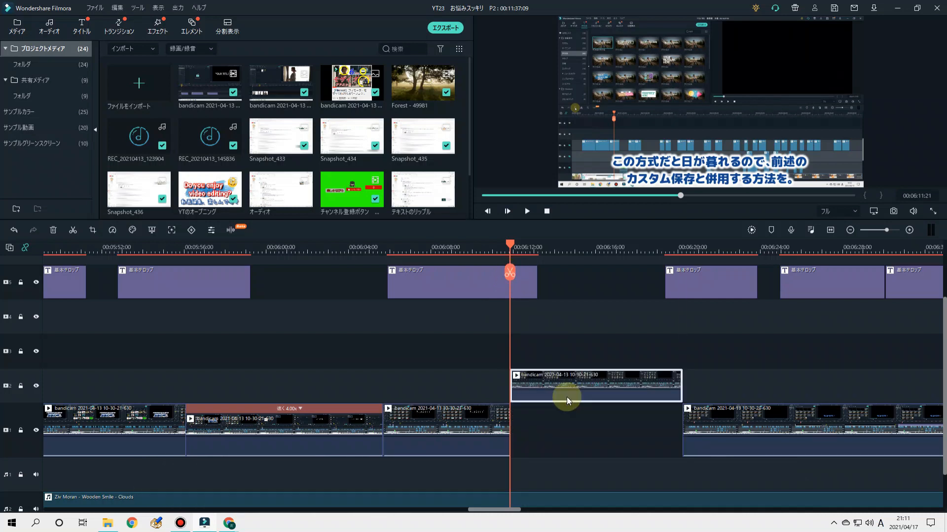
Extend the first part's end to the following clip on video track 1 and delete the leftover part on track 2.
left_click(514, 420)
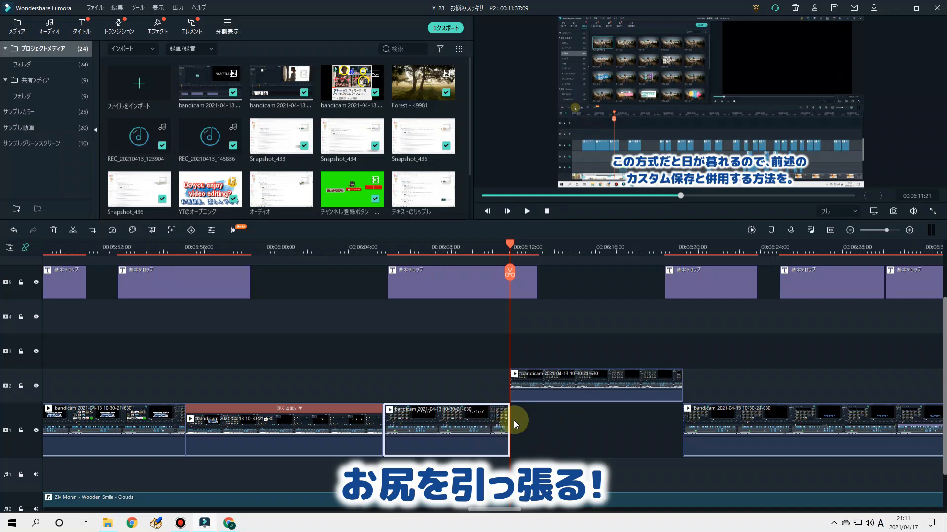
left_click_drag(514, 420, 681, 422)
left_click(572, 383)
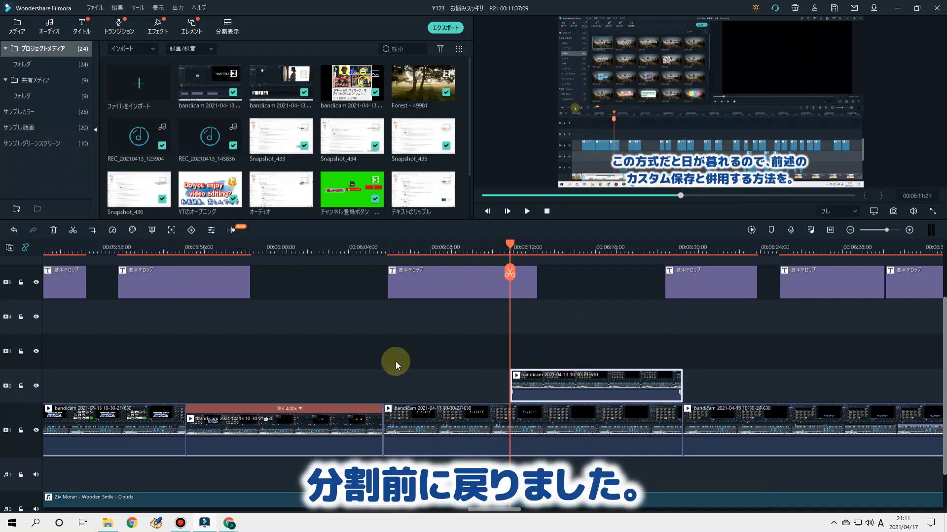
left_click(52, 232)
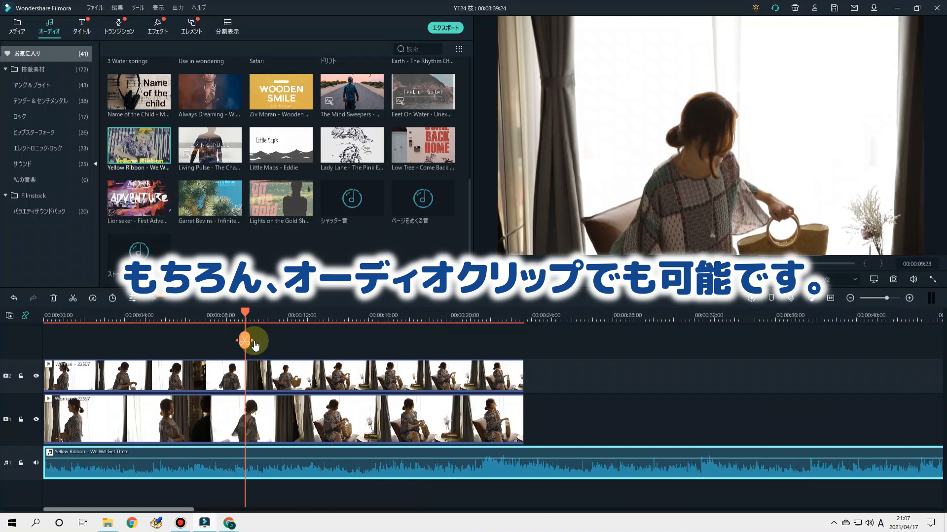
In the YT24 枝 project, split the clips at 00:00:09:23 and 00:00:15:07 and delete the Yellow Ribbon audio after the first split.
left_click(245, 340)
left_click(246, 340)
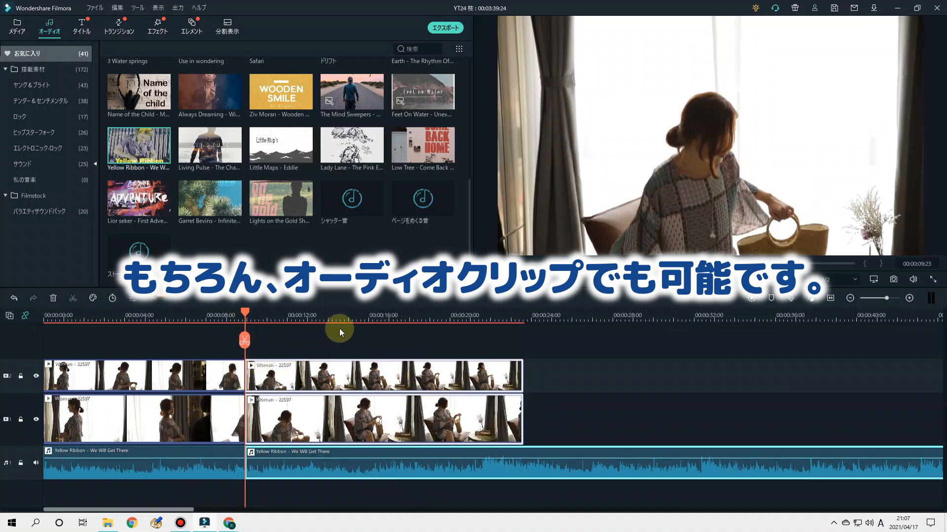
left_click(353, 320)
left_click(354, 341)
left_click(318, 464)
left_click(53, 299)
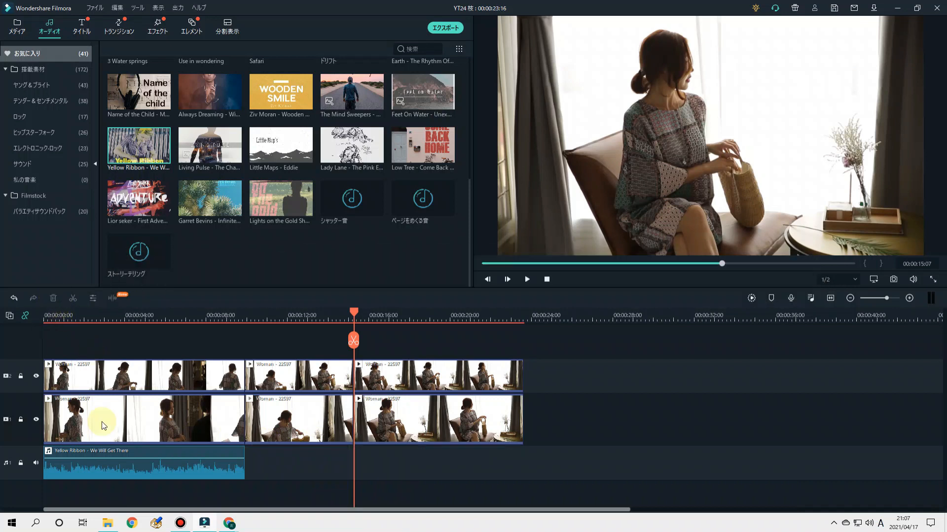
Extend the end of the Yellow Ribbon audio clip on audio track 1 to its full length, ending at 00:00:36:05.
left_click(219, 467)
left_click_drag(244, 468, 776, 477)
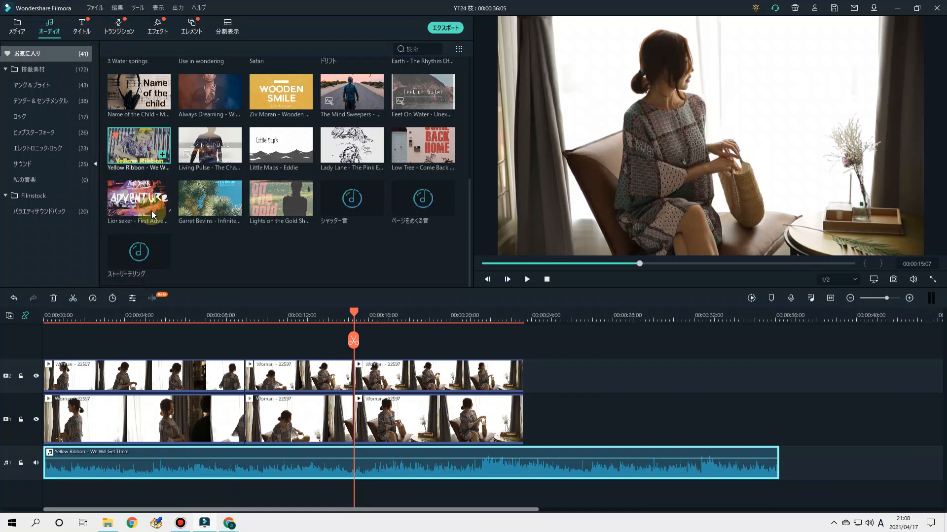
left_click(176, 380)
left_click(185, 422)
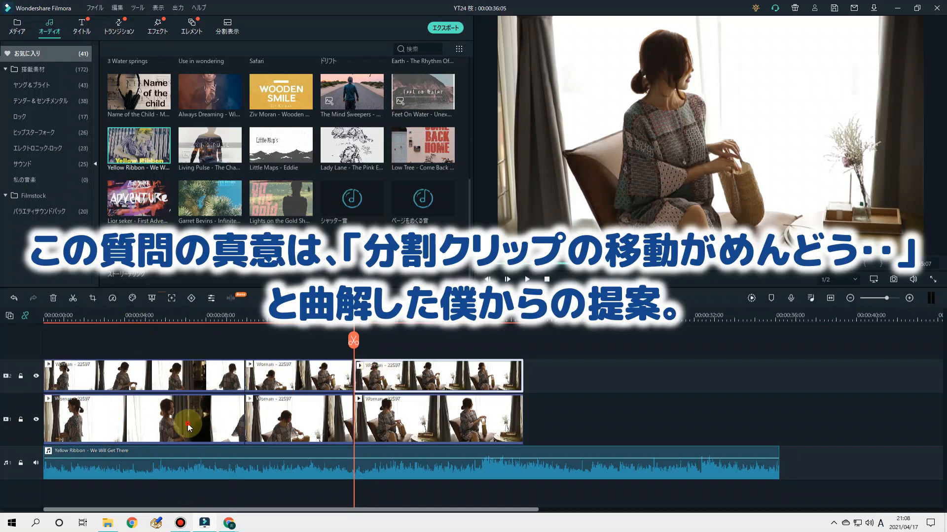
left_click(294, 412)
left_click(317, 377)
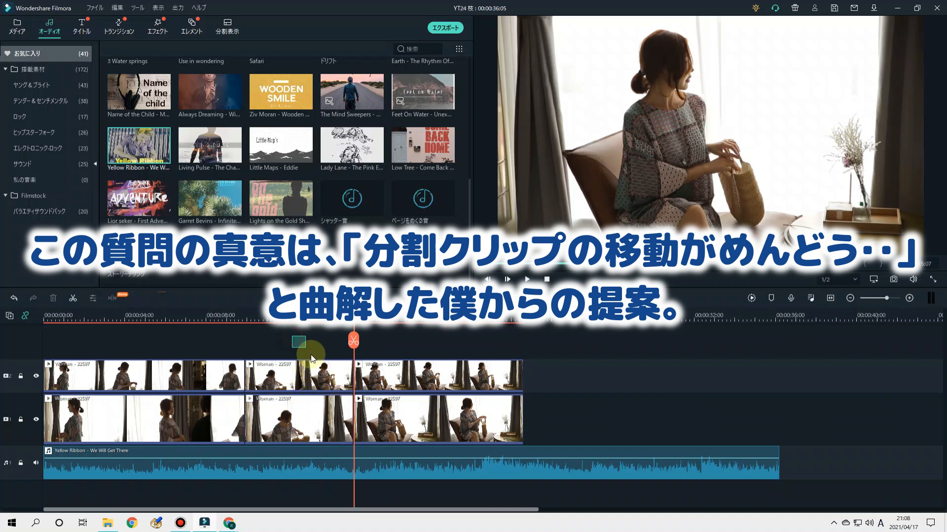
Split the Yellow Ribbon audio at 00:00:09:23 and 00:00:15:07 to match the cuts in the video clips.
key("Up")
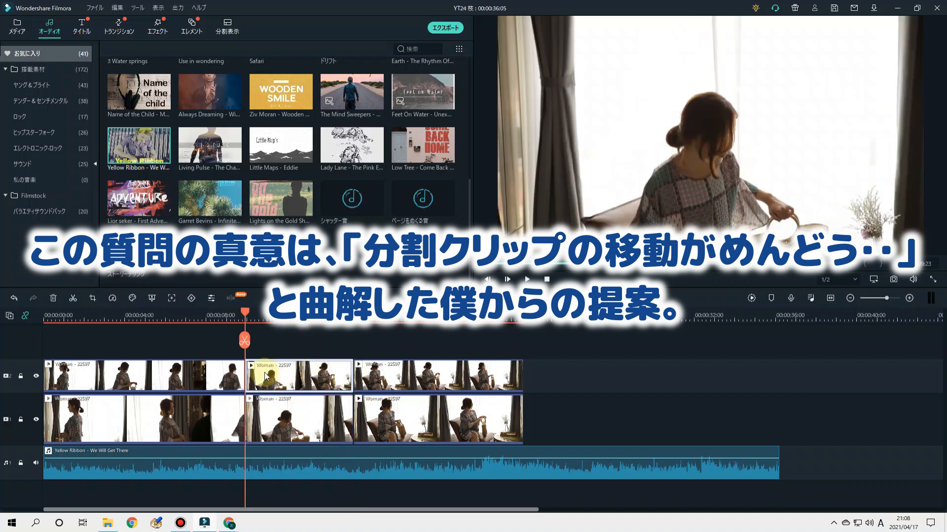
left_click(244, 340)
left_click(291, 376)
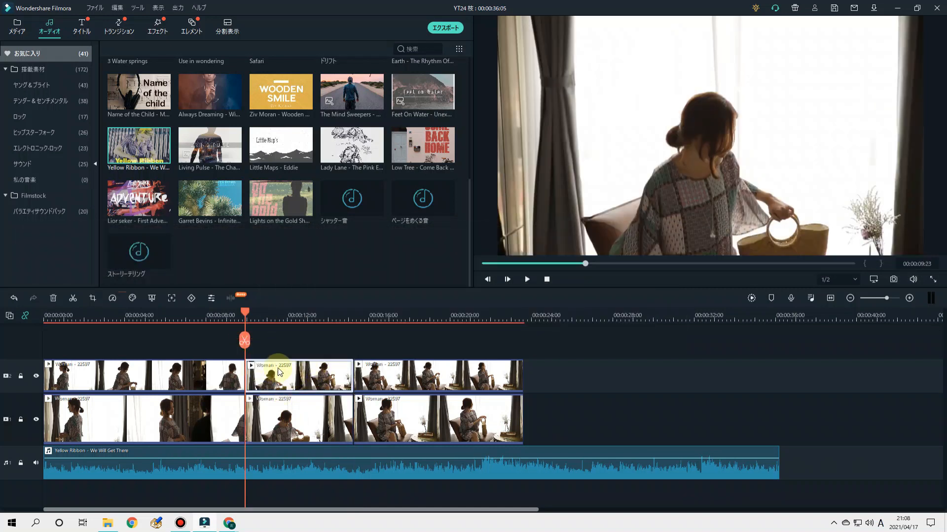
left_click(244, 344)
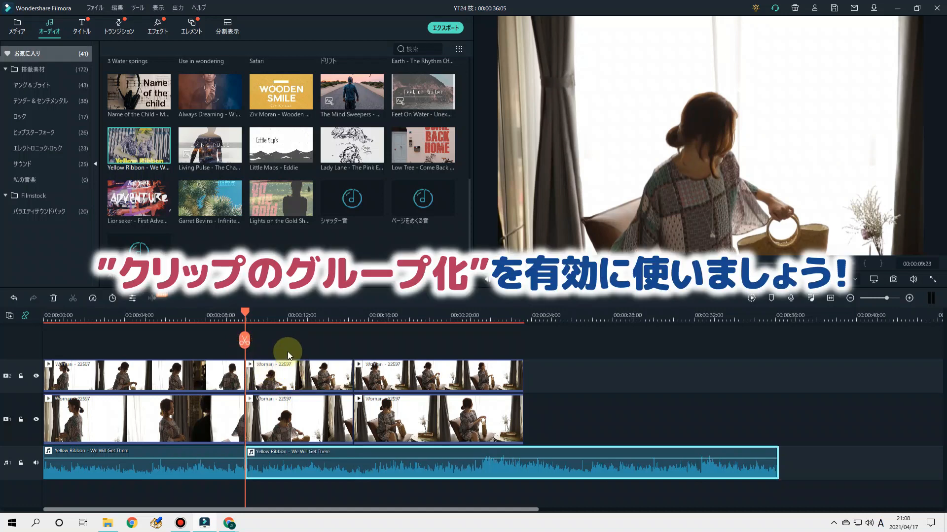
key("End")
left_click(325, 368)
key("shift+End")
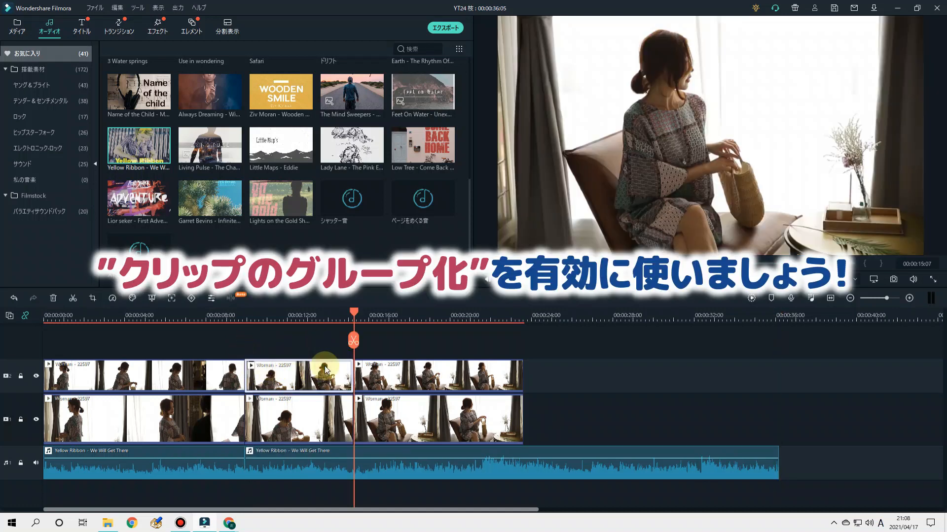
left_click(352, 343)
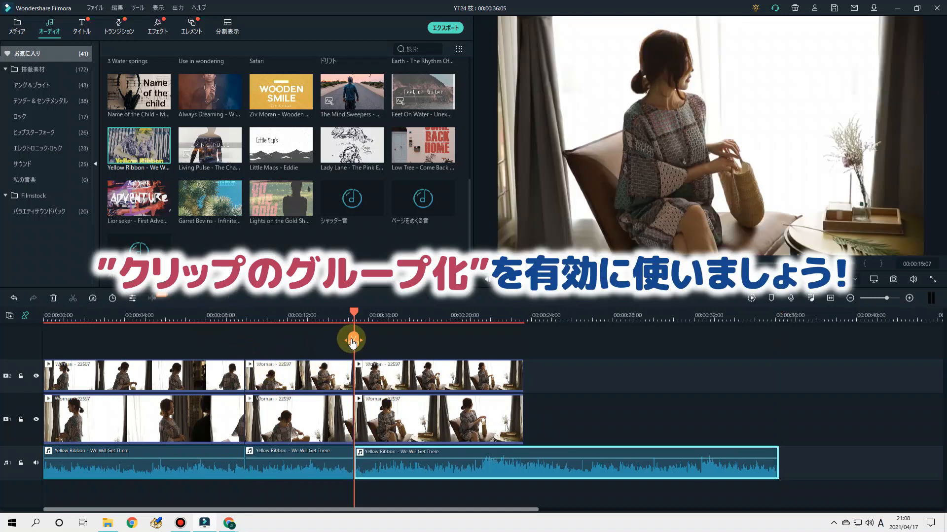
Split the Yellow Ribbon audio at 00:00:23:16, where the video ends, and delete the part after it.
left_click(473, 415)
key("shift+End")
left_click(524, 345)
left_click(565, 469)
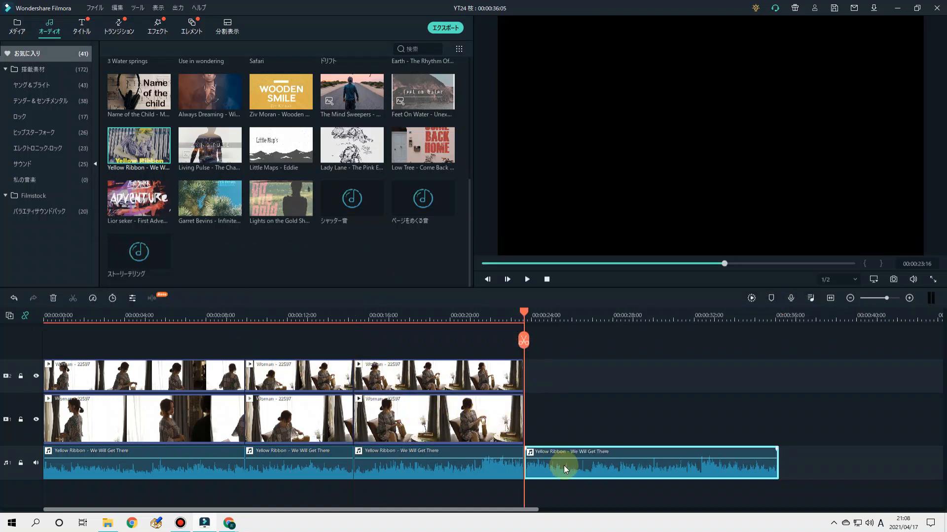
left_click(53, 298)
Group the third set of stacked video and audio pieces, and group the second set as a separate group.
left_click_drag(389, 343, 489, 481)
right_click(430, 400)
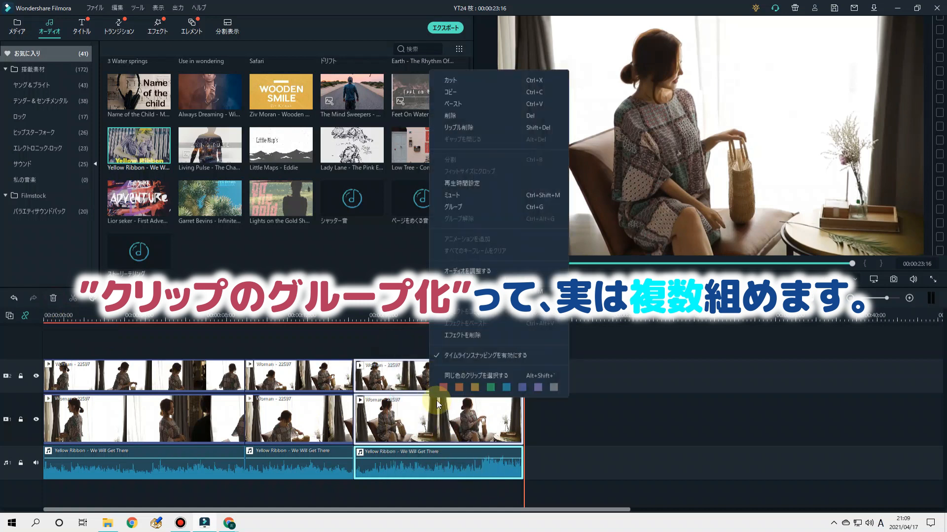
left_click(457, 207)
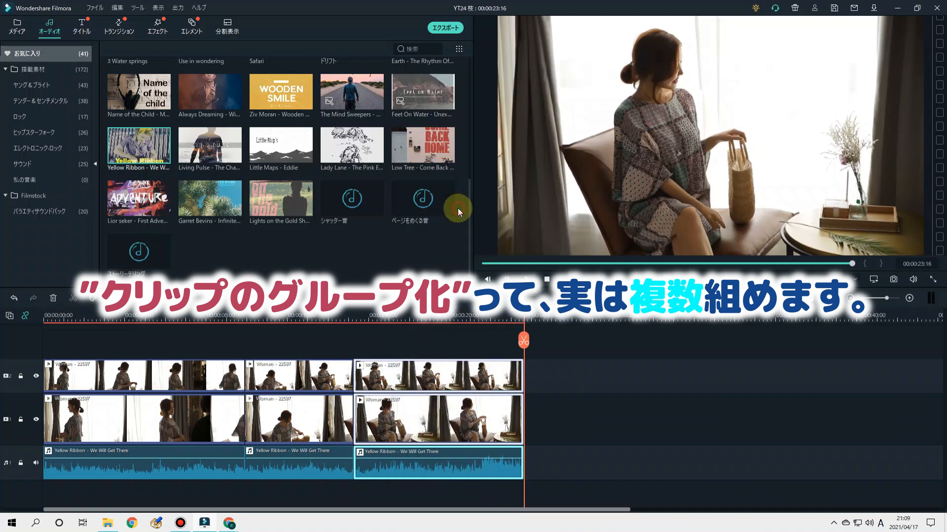
left_click_drag(254, 351, 294, 449)
right_click(288, 418)
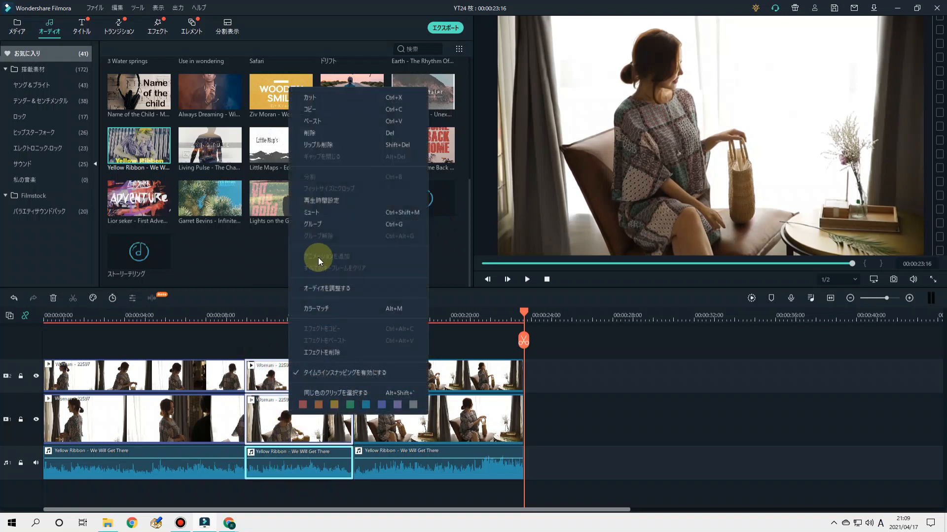
left_click(317, 231)
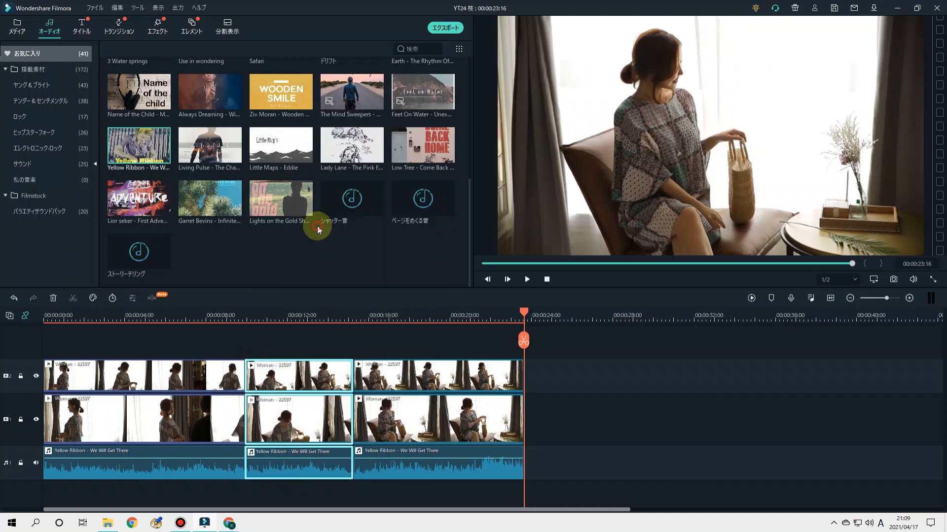
Group the first set of stacked Woman - 22597 pieces together with the Yellow Ribbon audio piece below them.
left_click(179, 341)
left_click(138, 382)
left_click_drag(78, 339, 175, 485)
right_click(142, 444)
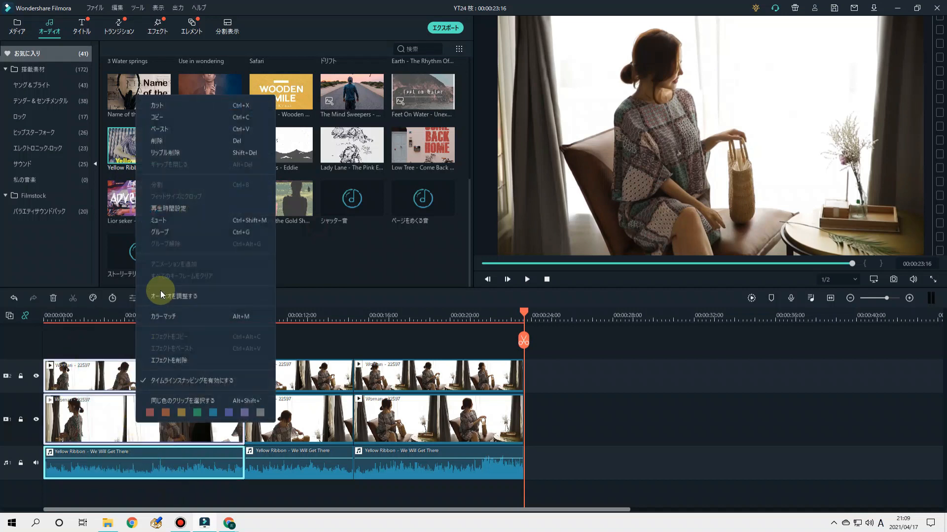
left_click(168, 233)
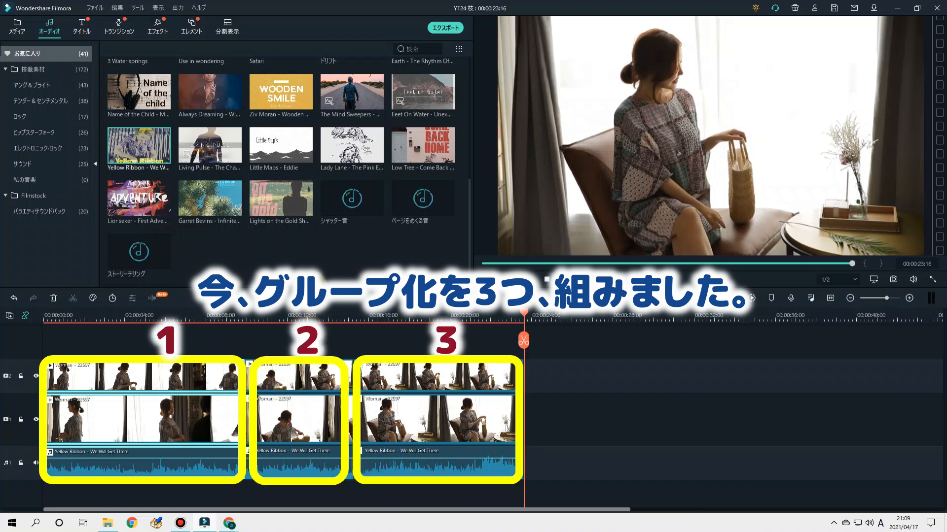
Enlarge the timeline area and move the first group up by one video track.
left_click_drag(314, 289, 306, 220)
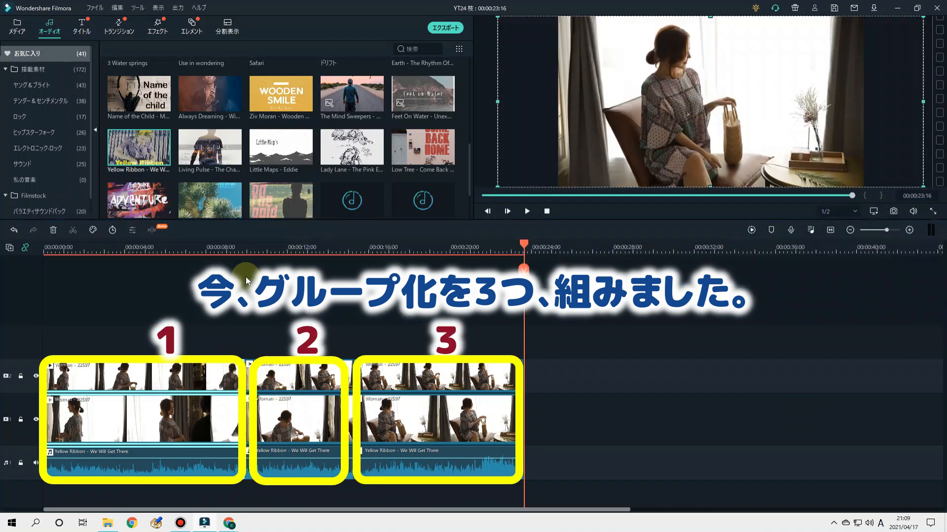
left_click(200, 321)
left_click_drag(176, 381, 176, 345)
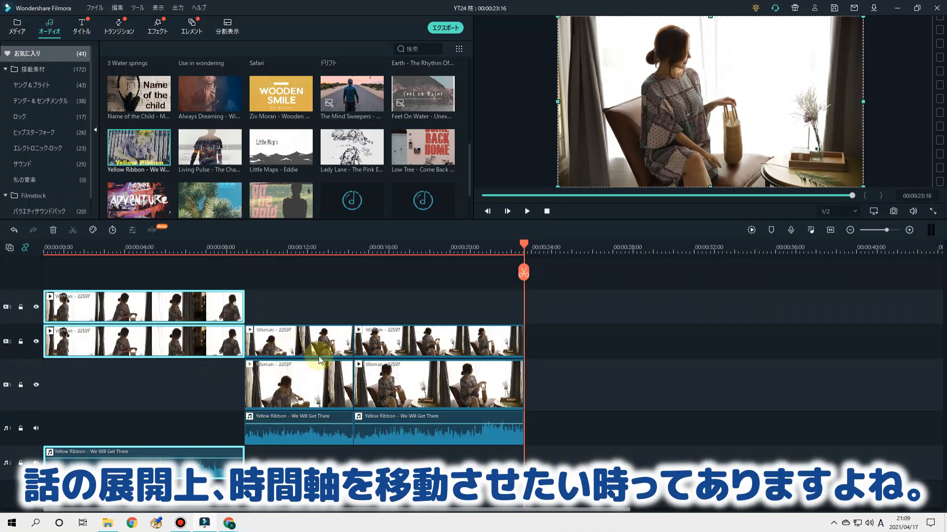
Move the second group to about 00:00:27:15 and place the third group at 00:00:09:23 in the freed gap.
left_click_drag(279, 308, 306, 411)
left_click_drag(292, 345, 651, 351)
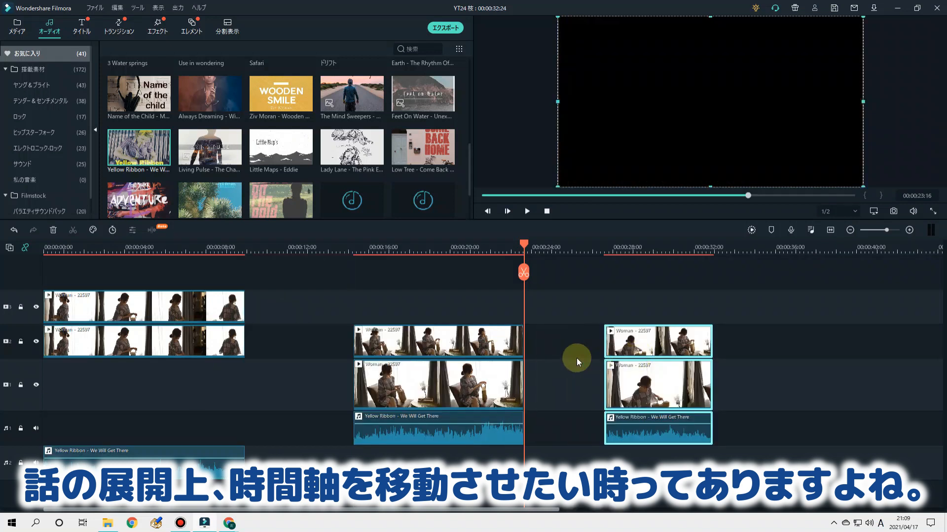
left_click_drag(413, 338, 310, 338)
Move the first group back down to the original tracks and attach the former second group to the end of the sequence.
left_click_drag(165, 333, 164, 365)
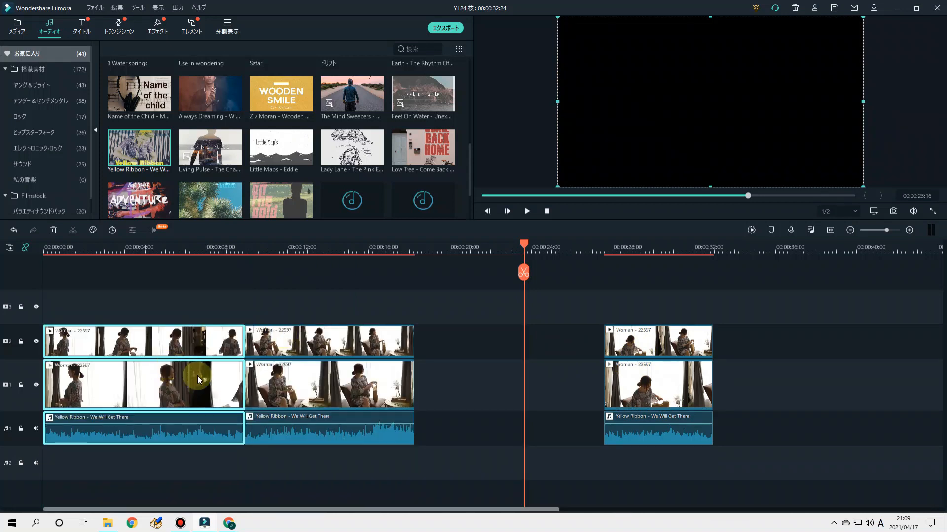
left_click(652, 340)
left_click_drag(587, 348, 468, 348)
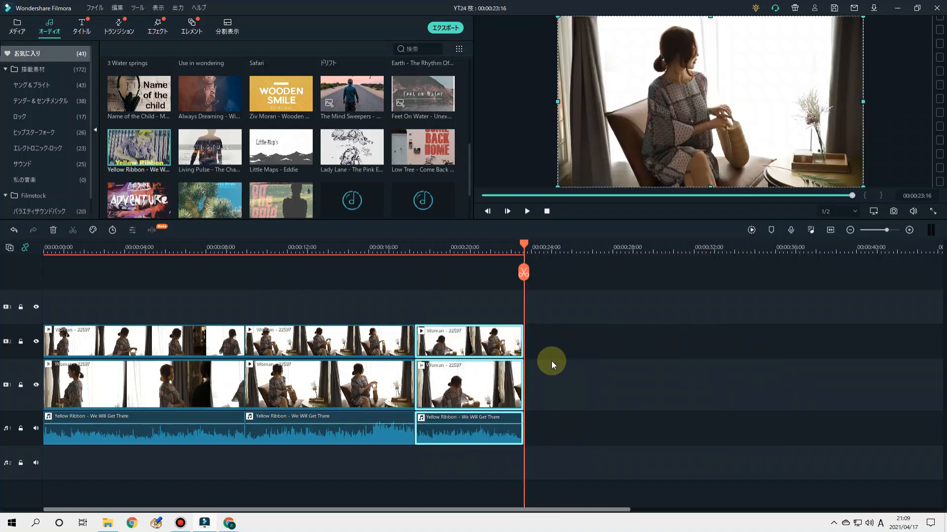
left_click_drag(166, 334, 604, 362)
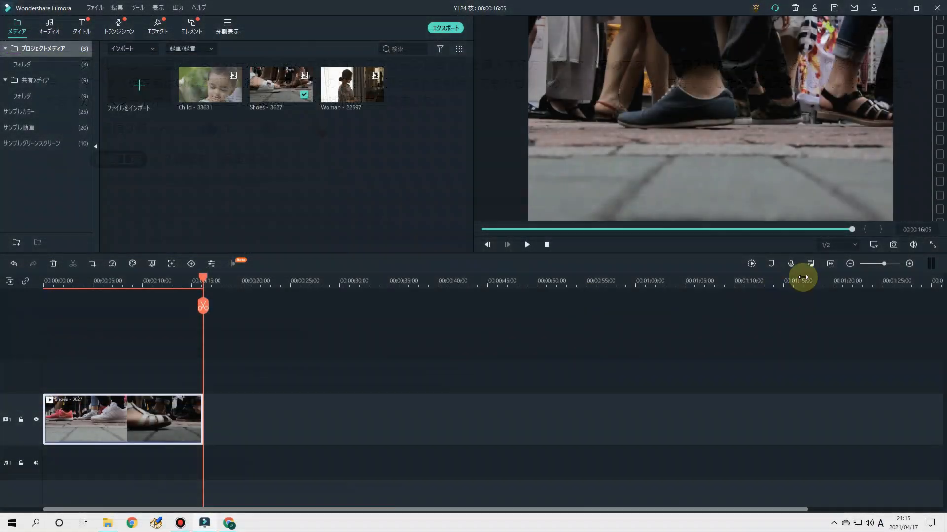
Fit the Shoes - 3627 clip to the timeline and insert a freeze frame at 00:00:02:21, undoing and redoing it once.
left_click(830, 264)
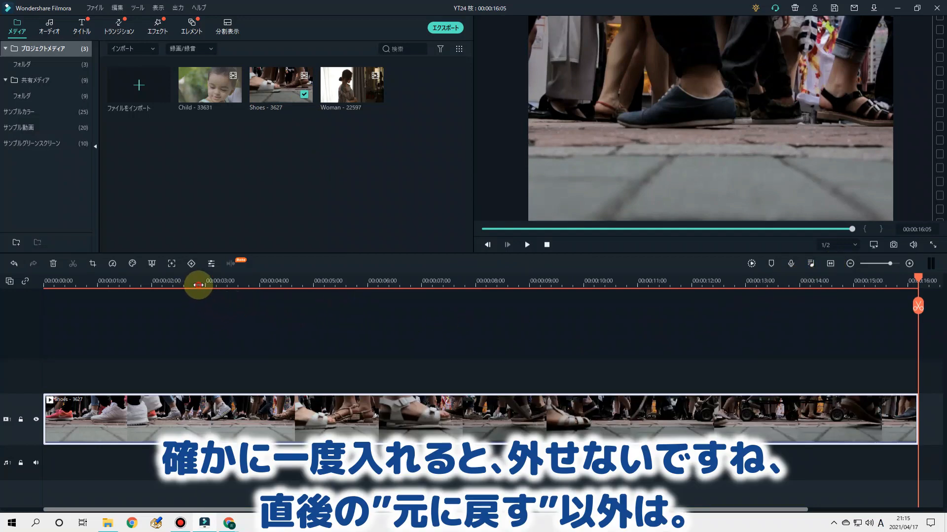
left_click(199, 285)
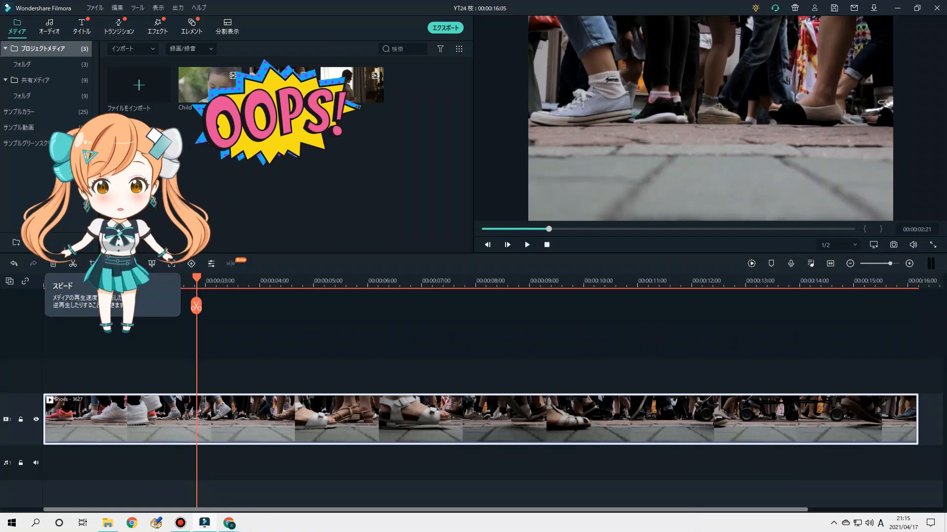
left_click(112, 263)
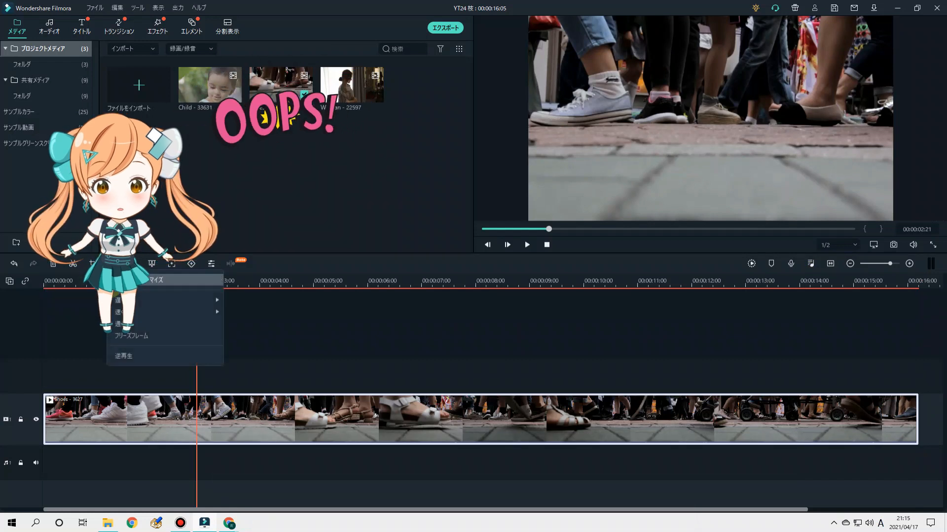
left_click(139, 334)
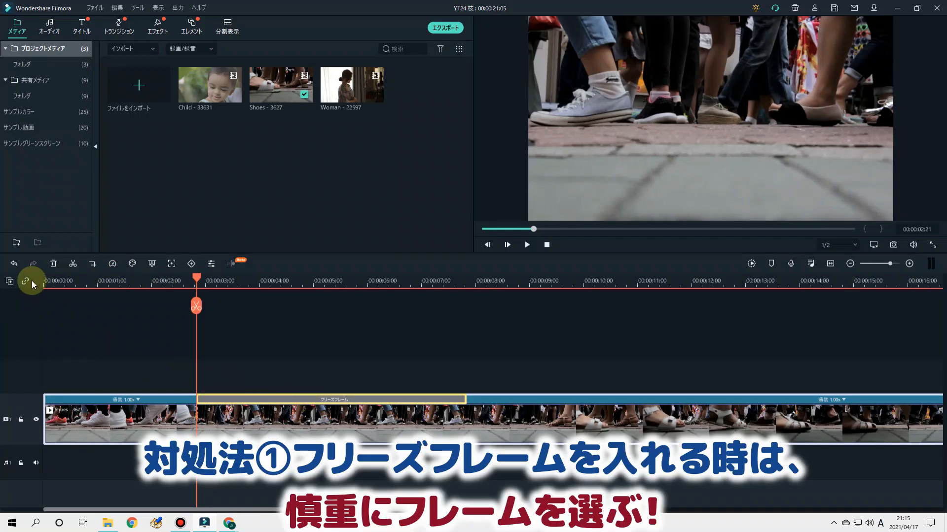
left_click(14, 264)
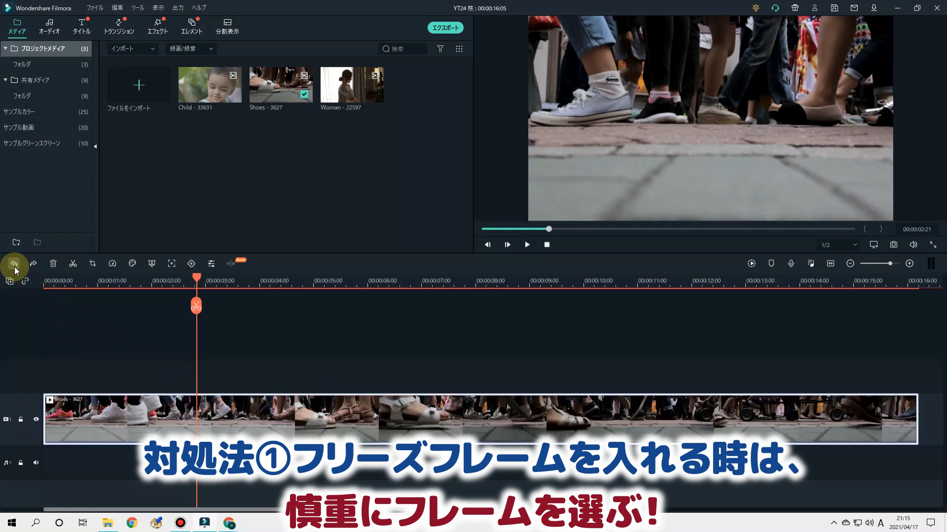
left_click(33, 265)
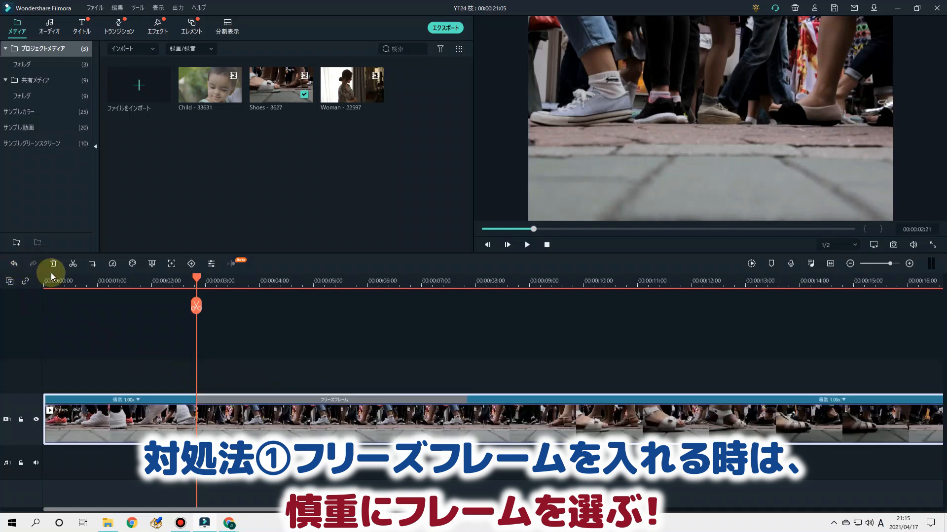
Split the Shoes - 3627 clip after the freeze frame at 00:00:09:04 and 00:00:12:15.
left_click(535, 281)
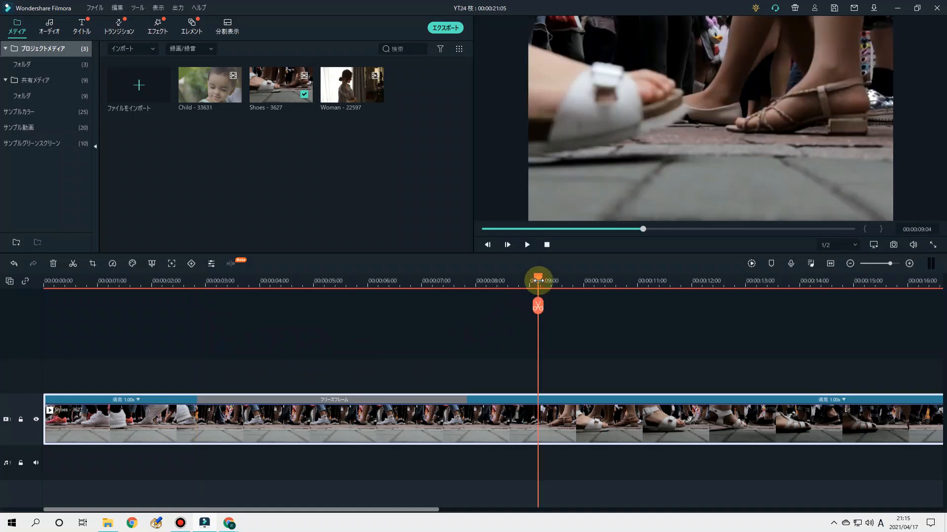
left_click(537, 306)
left_click(724, 281)
left_click(723, 306)
Add two default titles on video track 2, one starting near 00:00:10:00 and one near the beginning shortened to about 1.3 seconds.
left_click(81, 27)
left_click_drag(125, 84, 578, 365)
left_click_drag(129, 85, 85, 373)
left_click_drag(353, 381, 157, 389)
left_click_drag(147, 382, 129, 382)
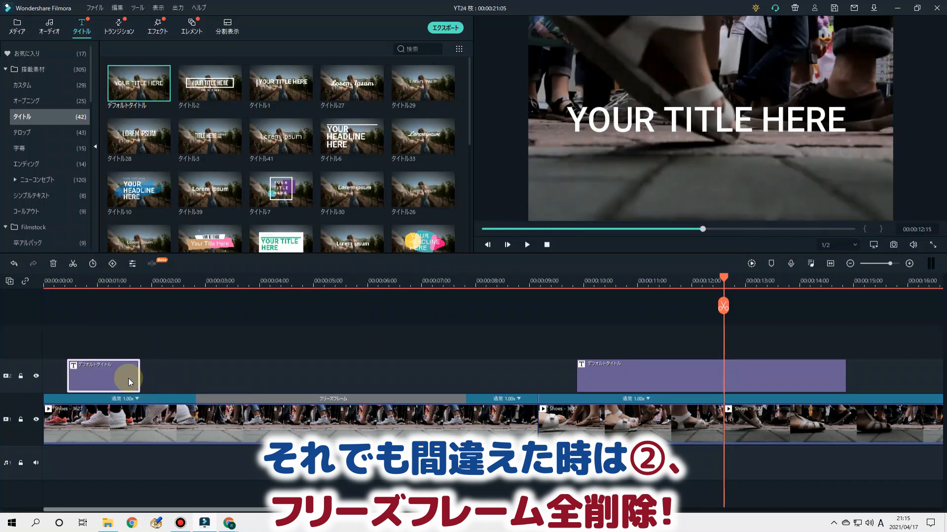
Add the Name of the Child - Motions audio to audio track 1 from the start of the timeline.
left_click(49, 27)
left_click_drag(139, 94, 48, 463)
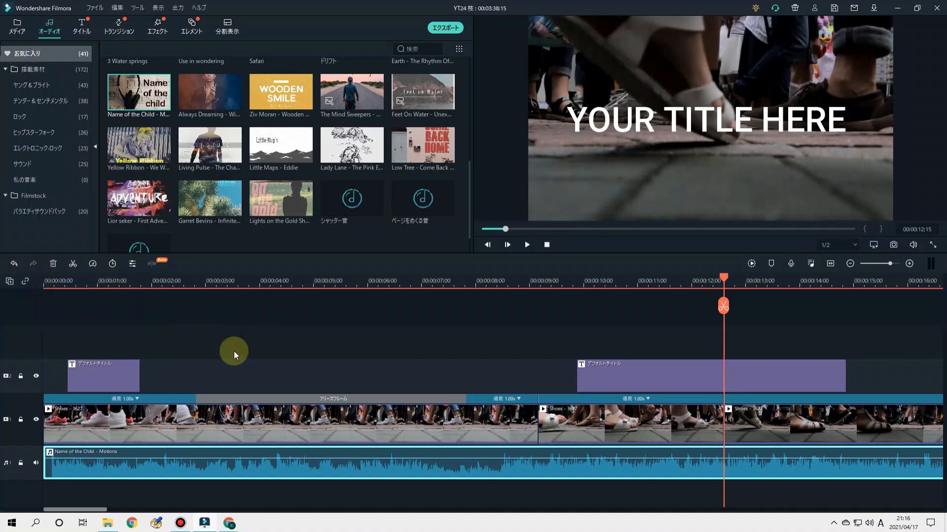
Shrink the freeze frame section in the first Shoes - 3627 piece to its minimum length.
left_click(260, 415)
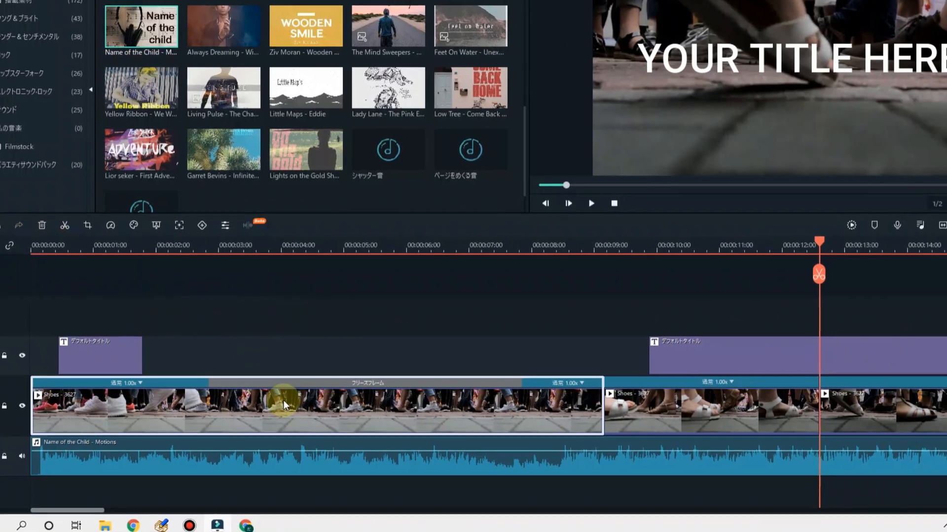
left_click(389, 384)
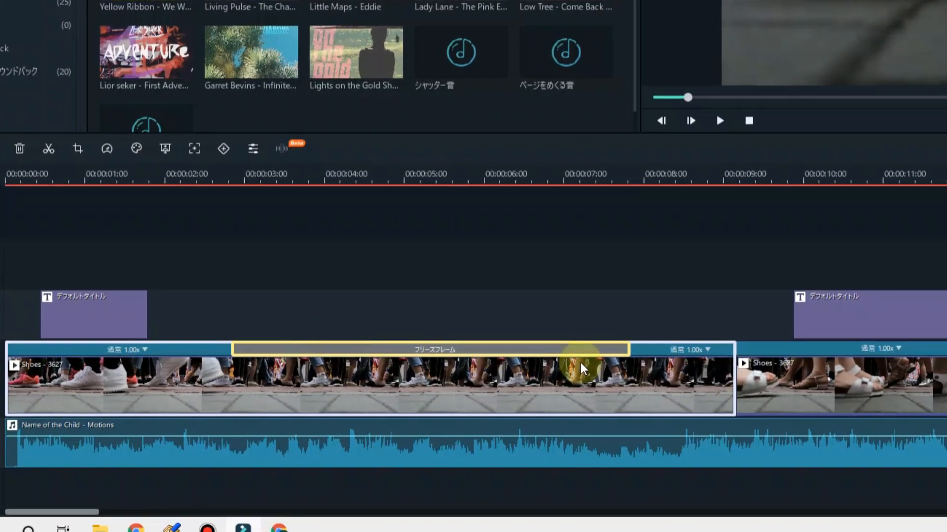
left_click_drag(625, 349, 226, 345)
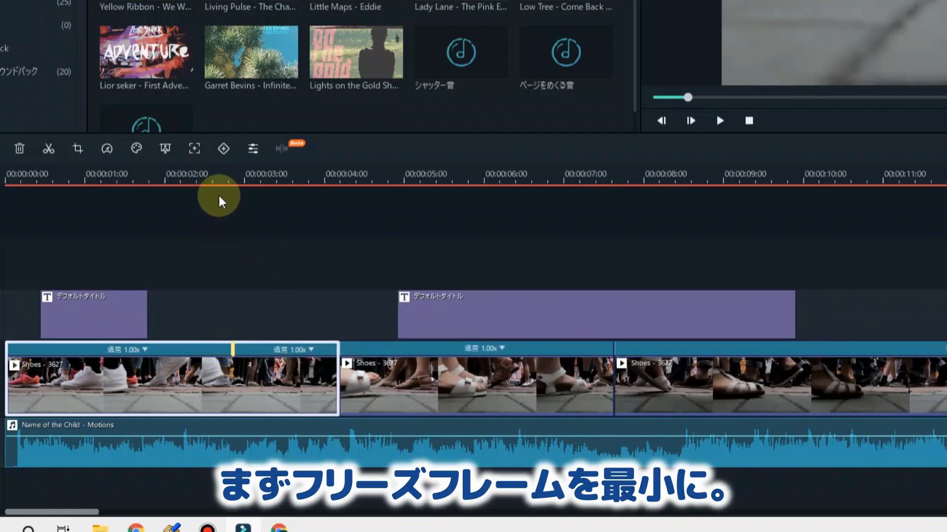
Split the Shoes - 3627 clip at the start of the remaining one-frame freeze frame, at 00:00:02:21.
left_click(217, 178)
left_click_drag(260, 180, 473, 189)
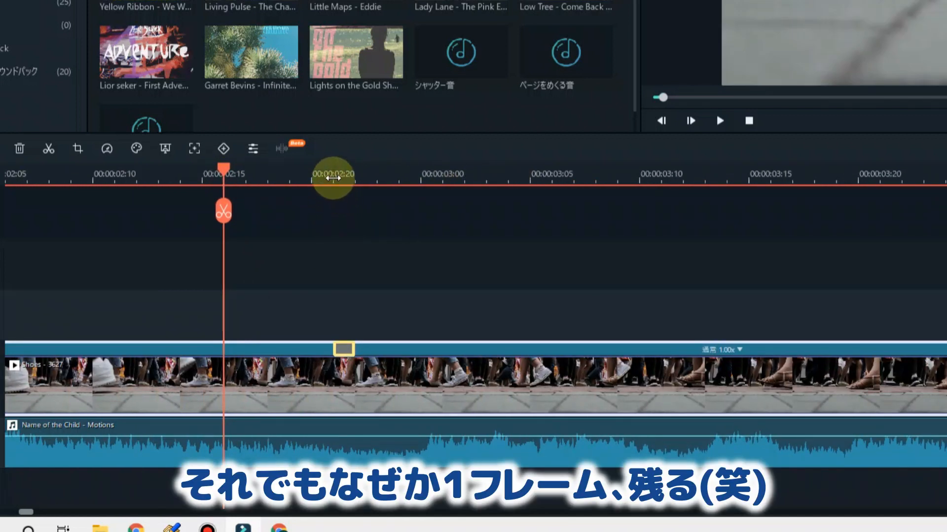
left_click(334, 178)
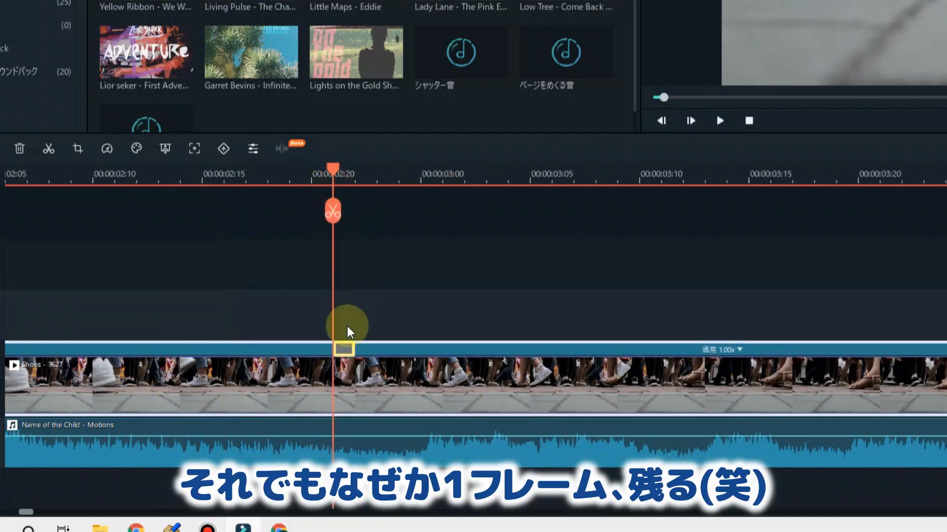
left_click_drag(365, 180, 461, 186)
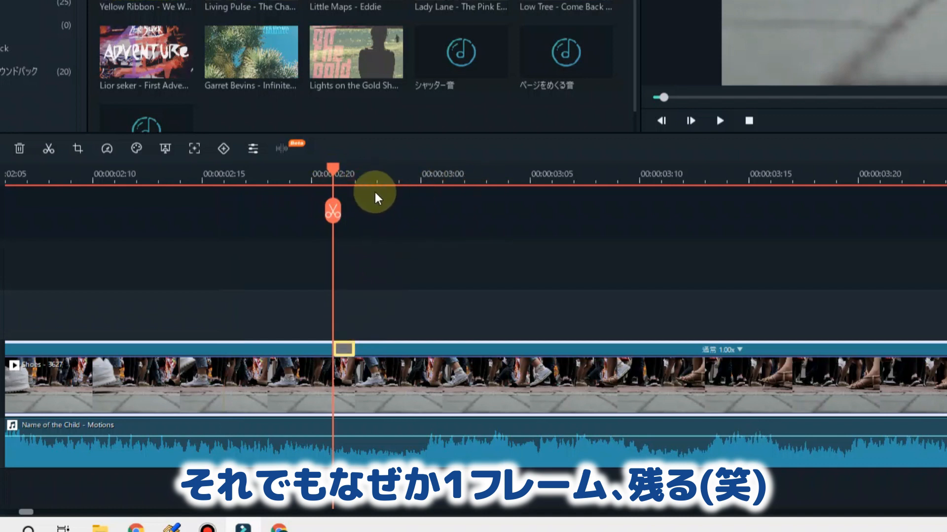
left_click(332, 213)
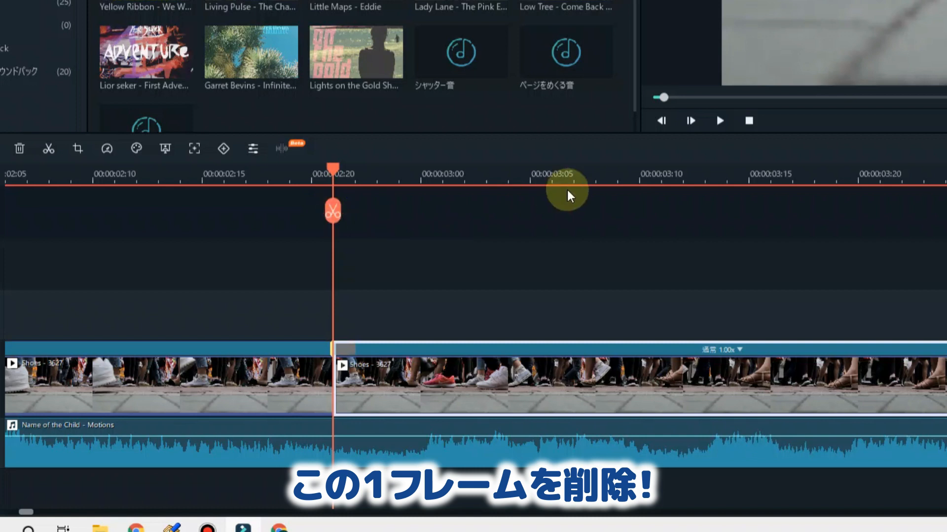
Split the clip one frame further on, at the end of the freeze frame, and delete the isolated one-frame piece.
left_click(690, 121)
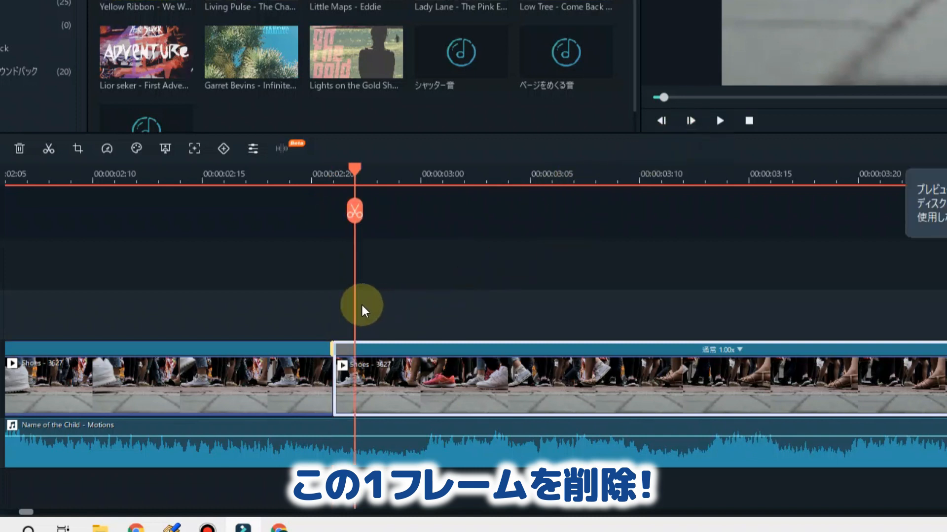
left_click(354, 212)
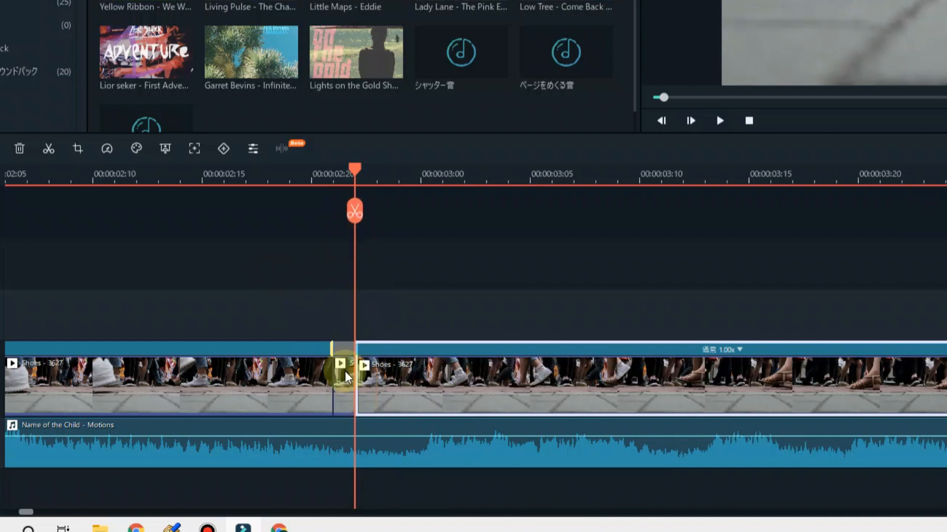
left_click(347, 385)
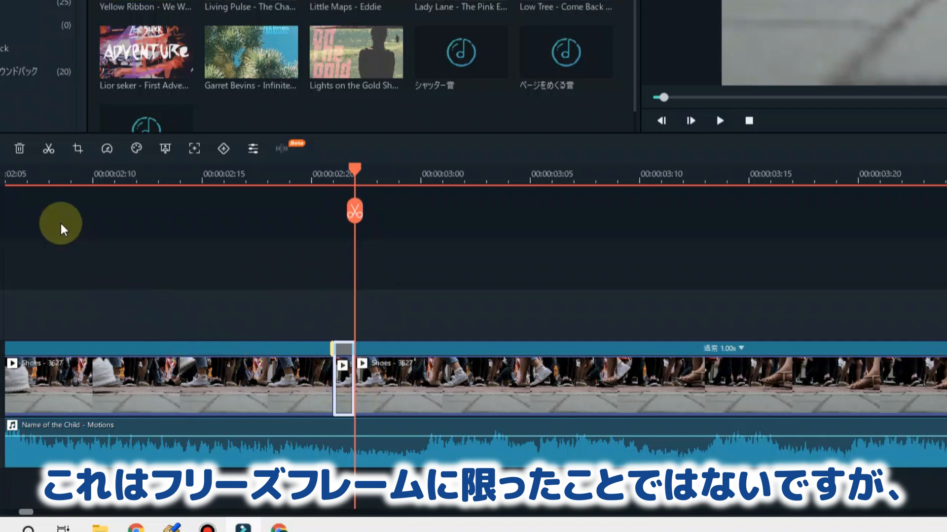
left_click(19, 149)
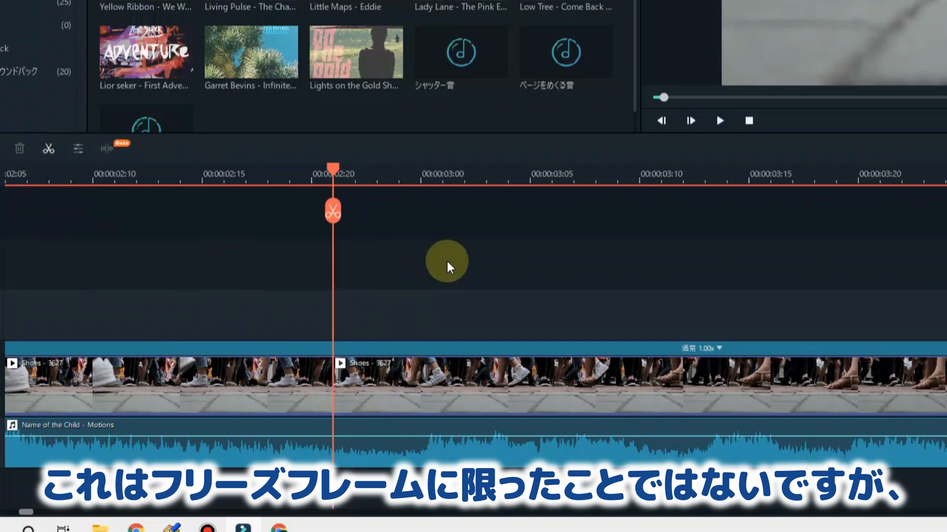
Move the second Shoes - 3627 piece up to video track 2 and extend the first piece across the gap to the next piece.
left_click(463, 174)
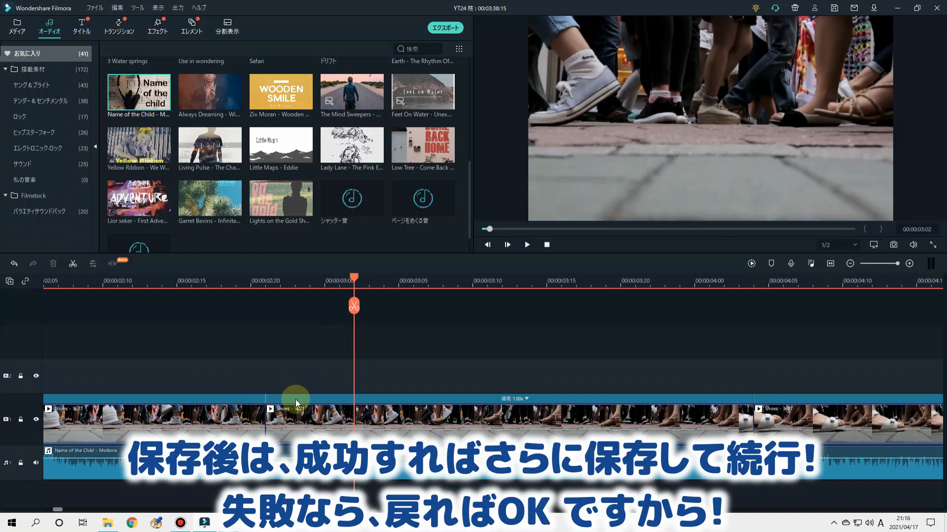
left_click_drag(299, 419, 301, 388)
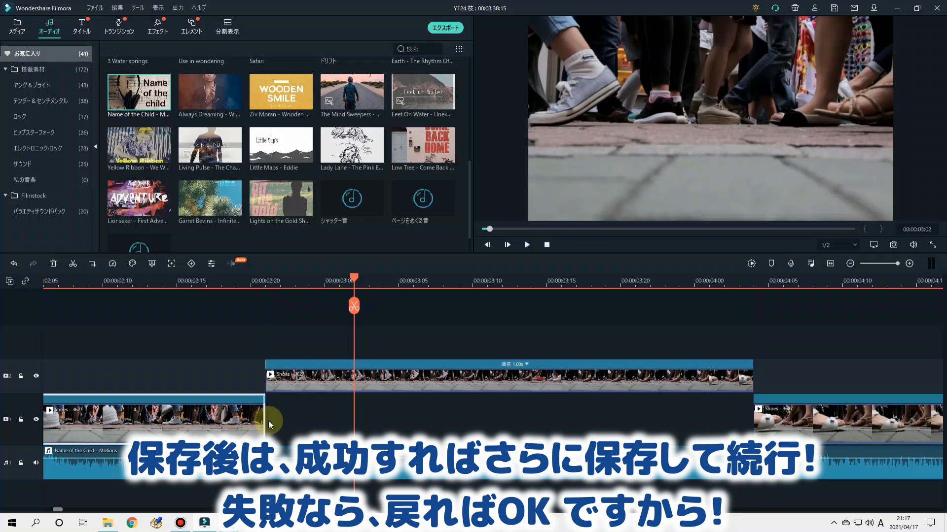
left_click_drag(267, 420, 744, 438)
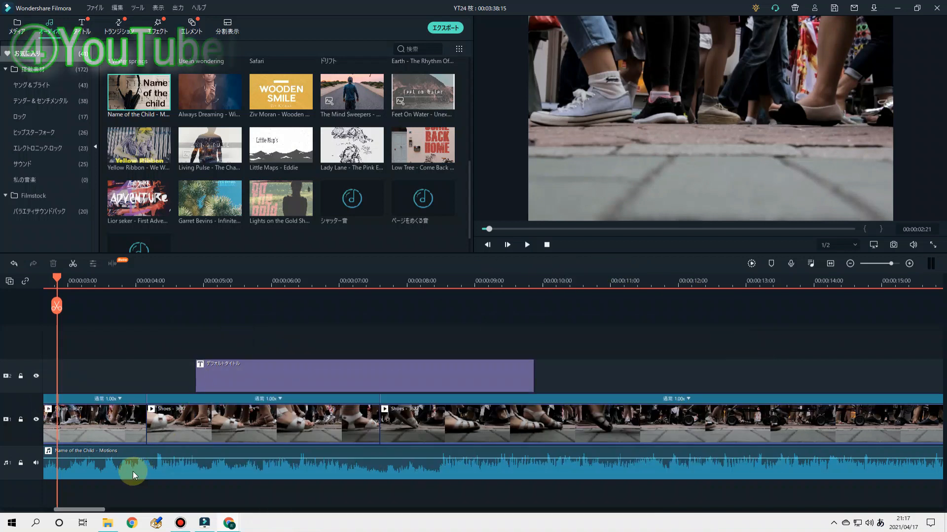
Play the exported video YT23 お悩みスッキリ P2 from the YT23 folder, skim it to the end, and put the player and folder away.
mouse_move(109, 527)
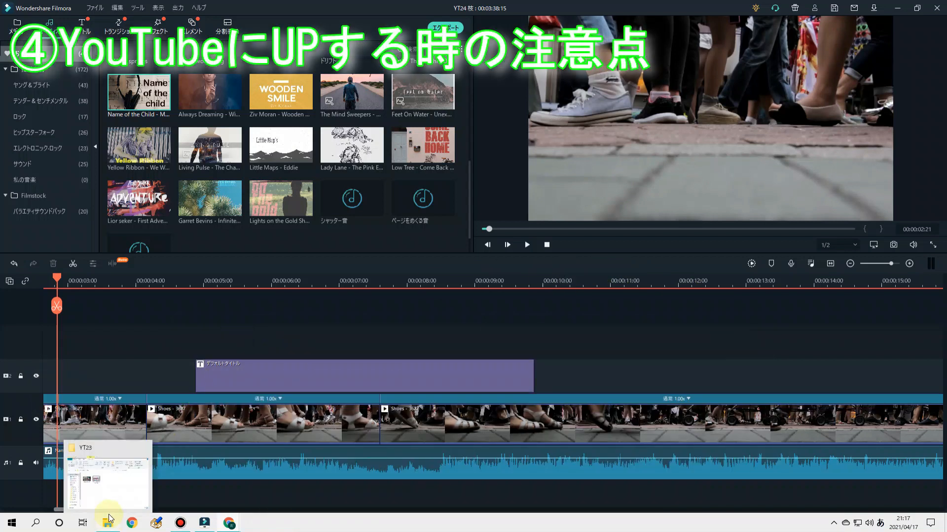
left_click(111, 486)
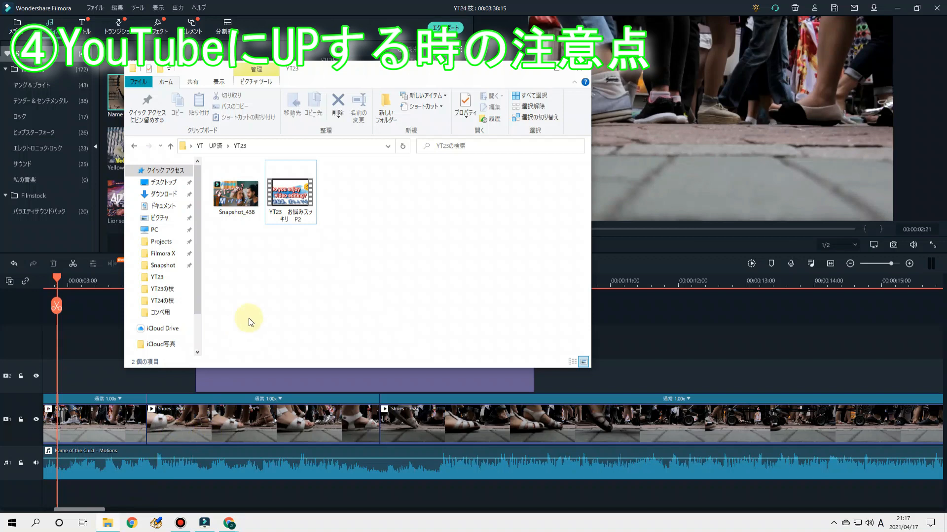
double_click(291, 199)
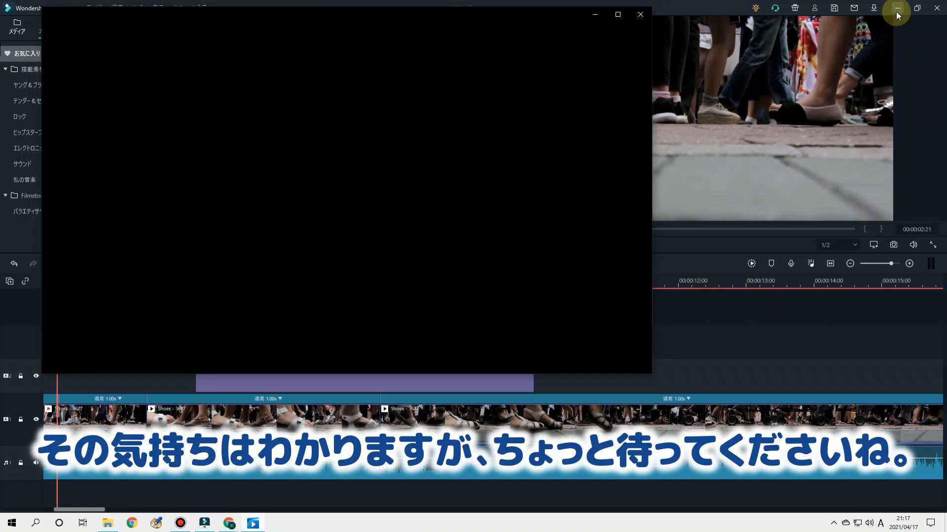
mouse_move(403, 316)
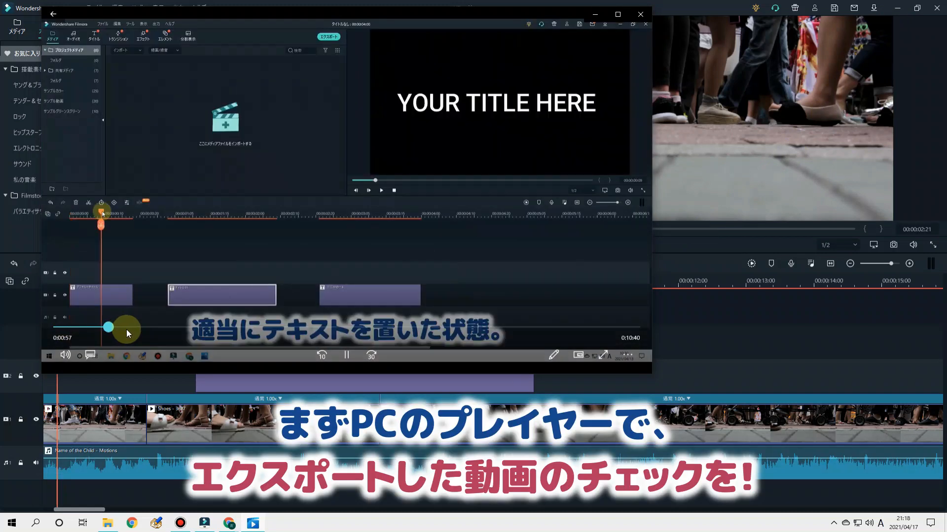
left_click_drag(126, 330, 528, 333)
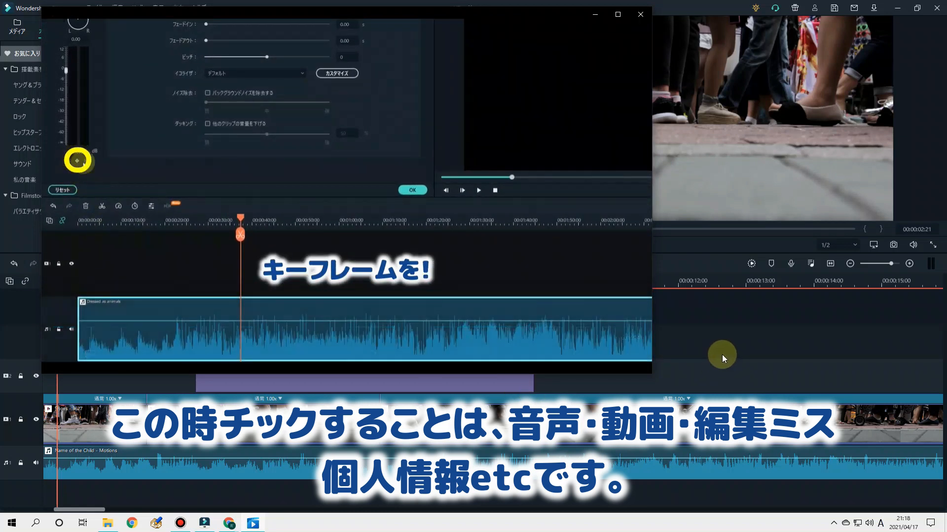
left_click_drag(536, 326, 638, 323)
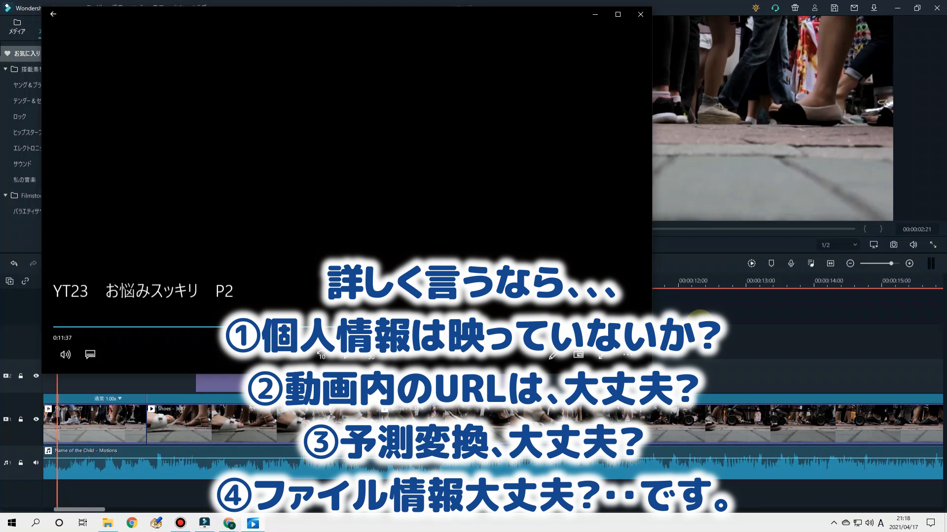
left_click(643, 18)
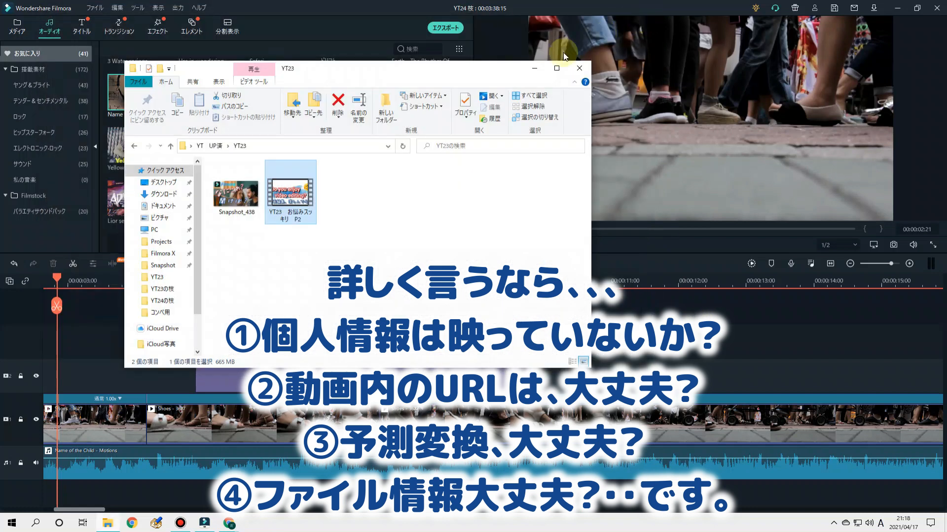
left_click(535, 71)
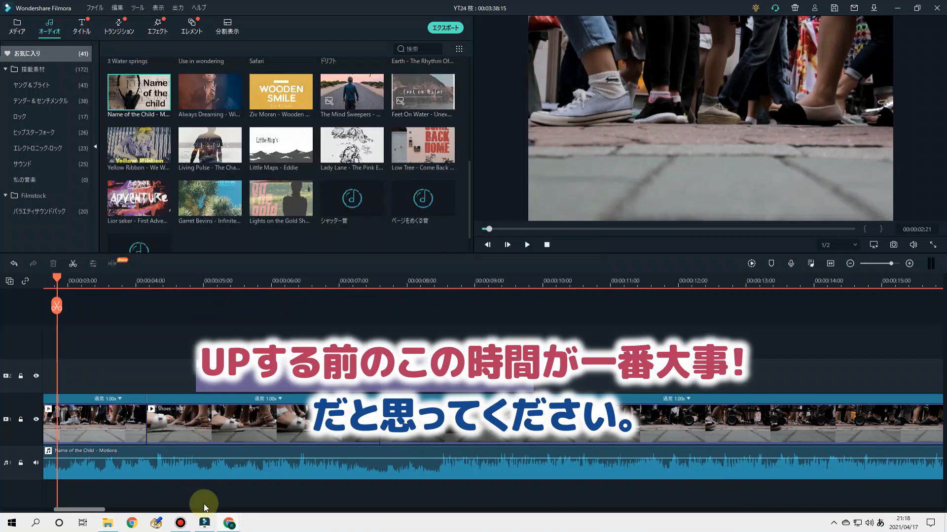
Switch to YouTube in Chrome and start a video upload.
mouse_move(226, 522)
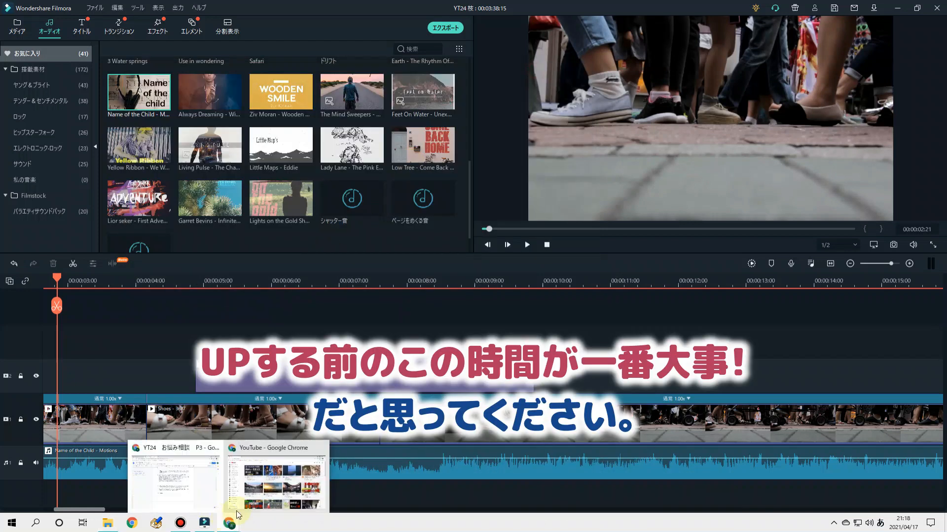
left_click(273, 474)
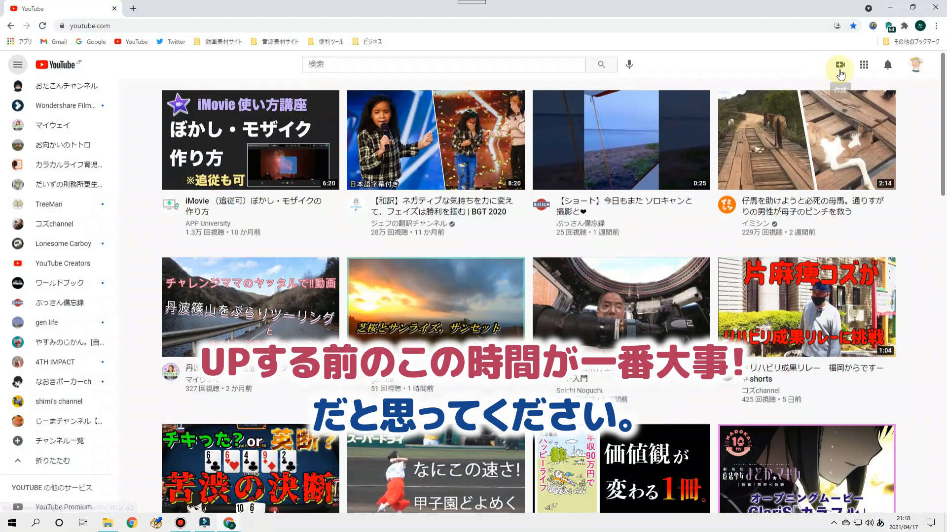
left_click(838, 66)
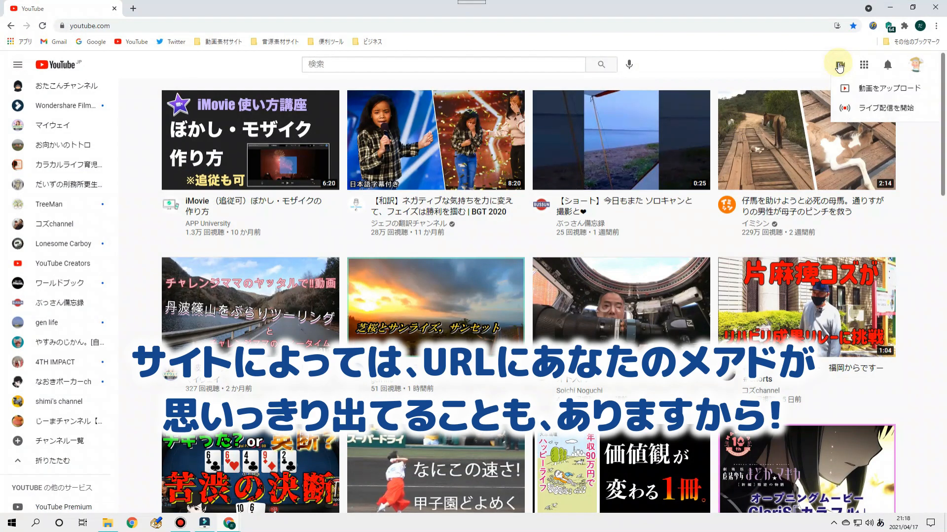
left_click(861, 91)
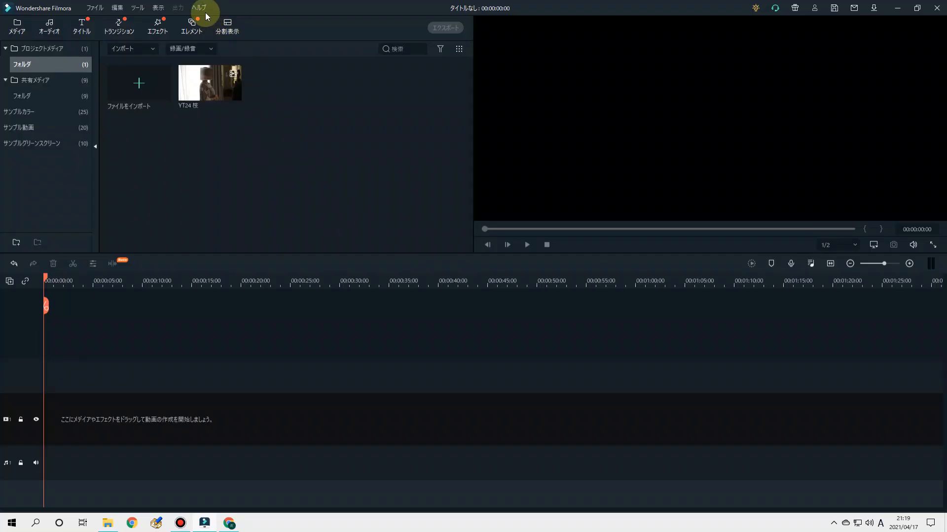
Check the installed program version in the product information and close it.
left_click(199, 8)
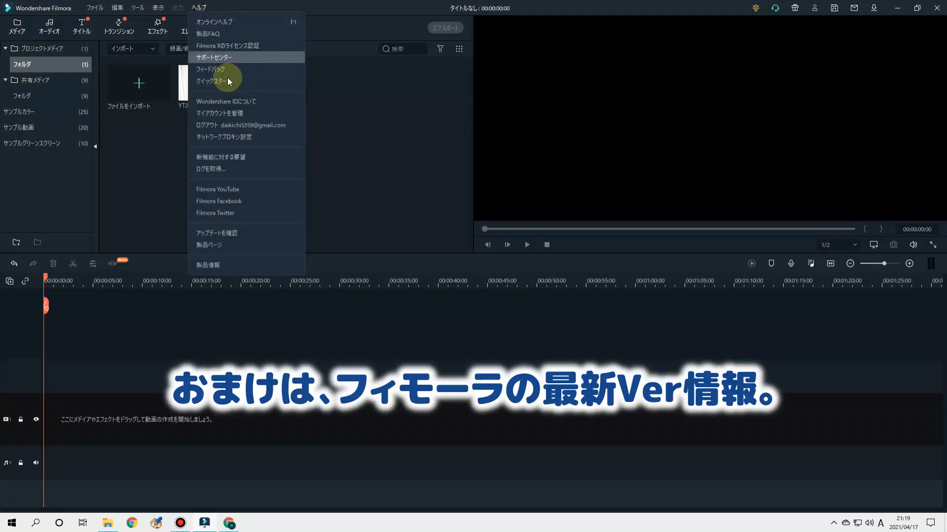
left_click(211, 265)
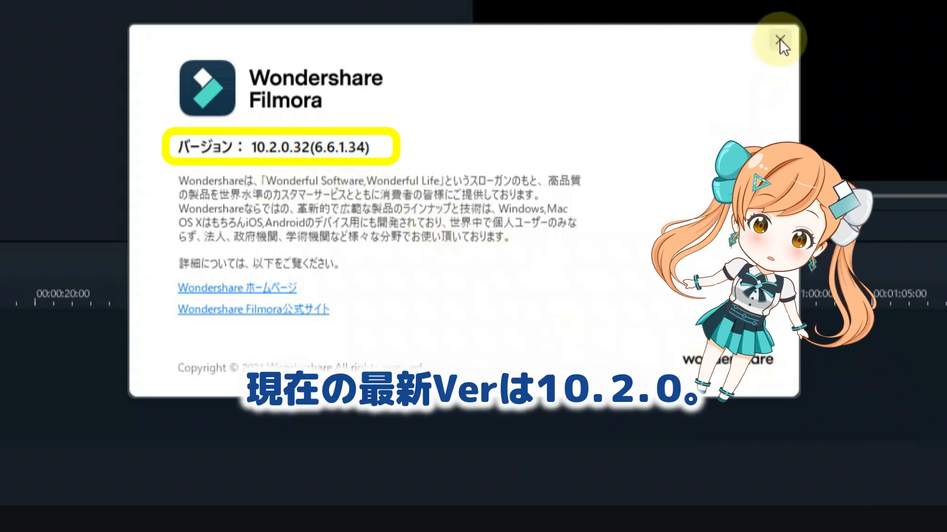
left_click(780, 38)
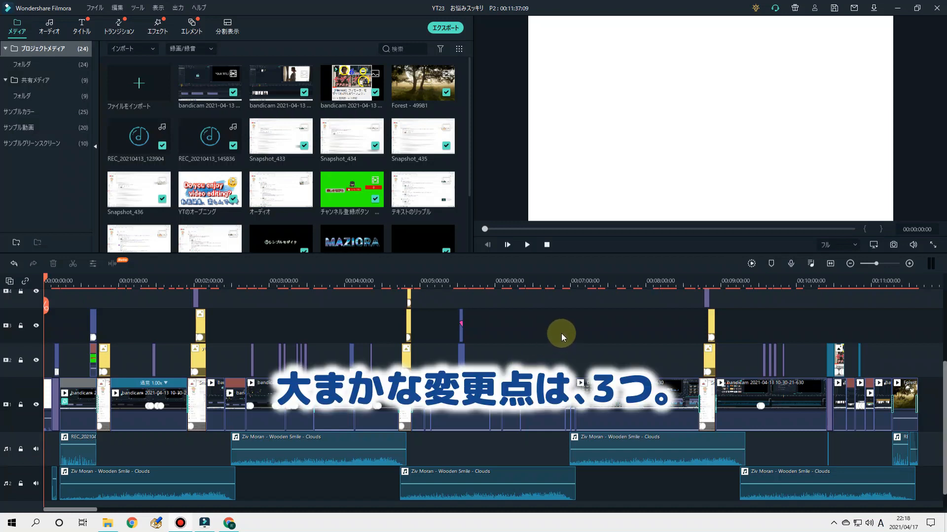
Zoom the YT23 project's timeline out and back in several times, ending with ruler marks ten seconds apart.
mouse_move(605, 286)
left_mouse_down()
mouse_move(389, 281)
mouse_move(607, 282)
left_mouse_up()
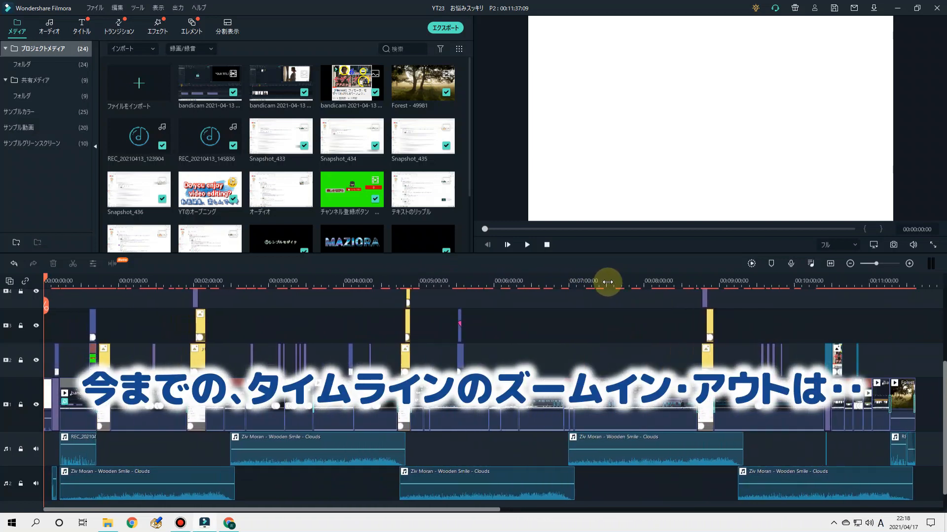
left_click_drag(872, 264, 876, 262)
left_click(851, 264)
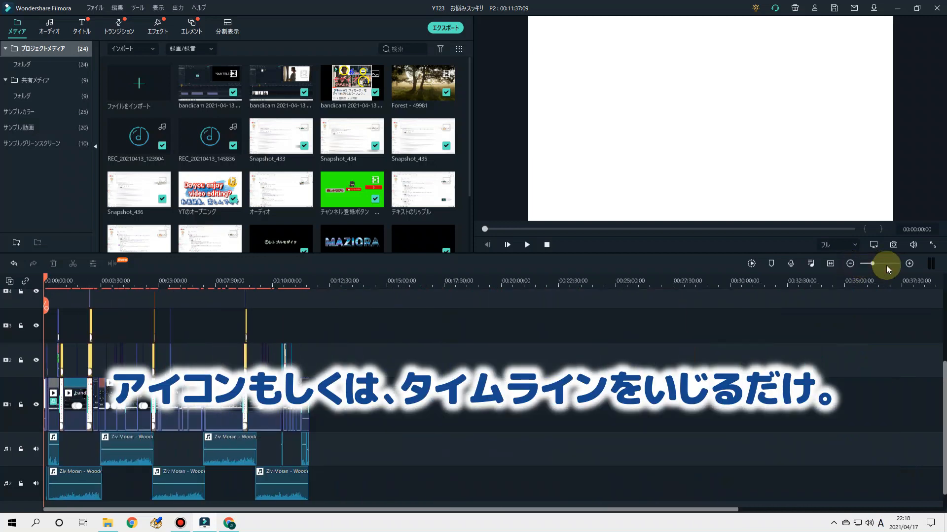
left_click(908, 265)
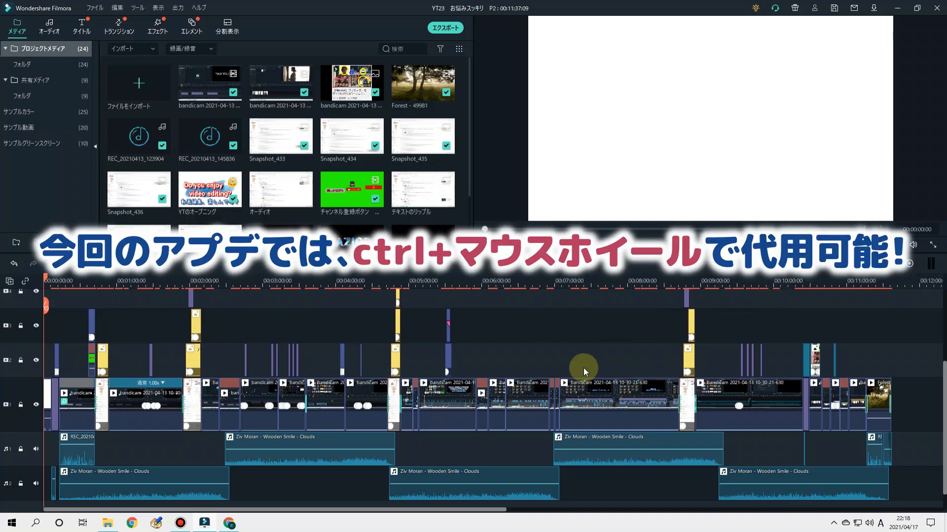
scroll(583, 368, "down", 4)
scroll(584, 368, "up", 2)
scroll(584, 368, "down", 2)
scroll(584, 368, "up", 2)
scroll(584, 368, "down", 3)
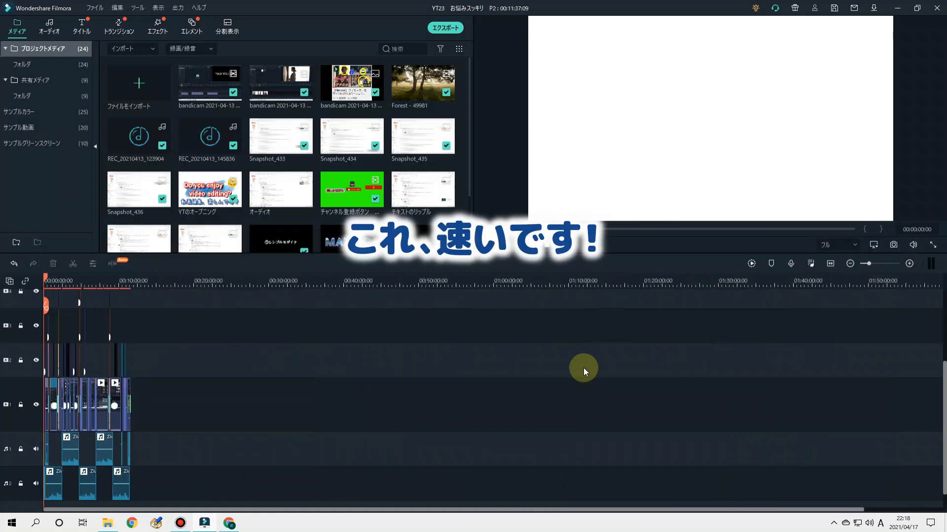
scroll(584, 368, "up", 3)
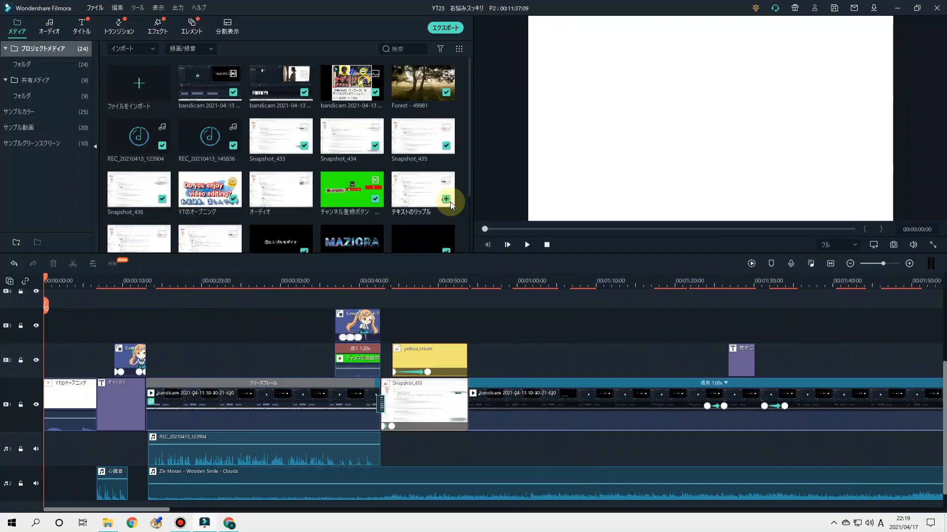
Open the export settings and view the local HEVC and MP4 format options.
left_click(453, 30)
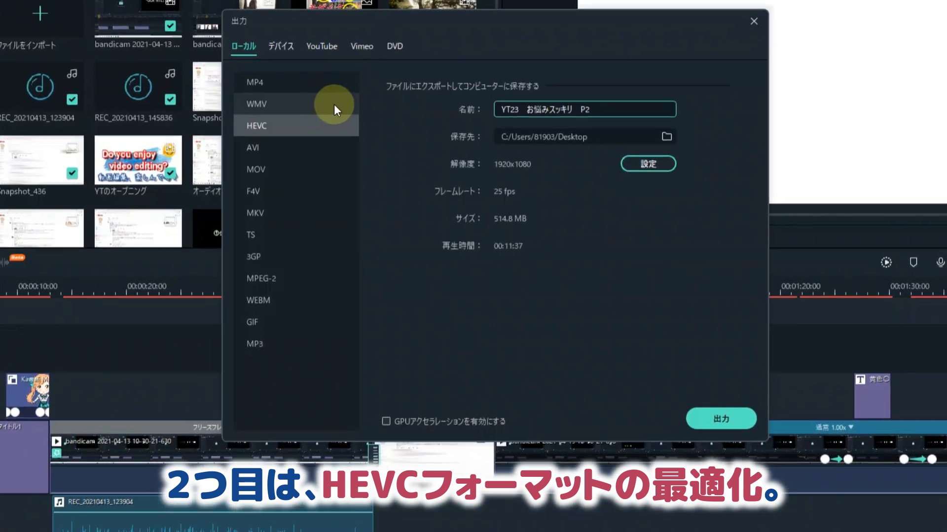
left_click(302, 85)
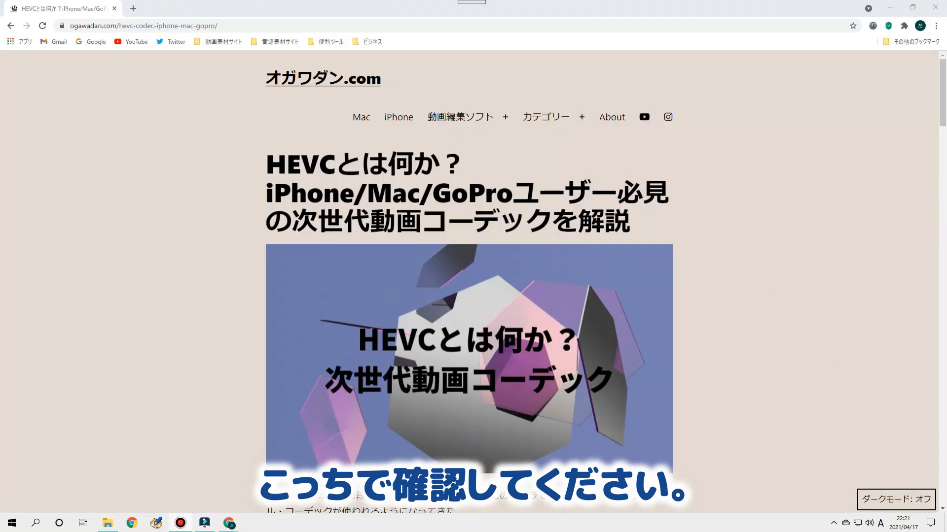
Read the HEVCとは？ section of the article on the HEVC video codec.
left_click(942, 116)
left_click_drag(943, 116, 941, 196)
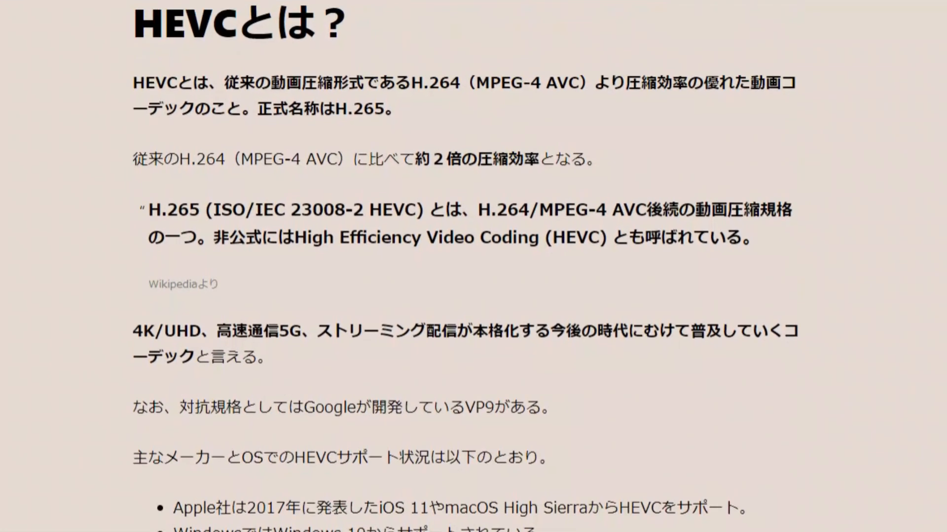